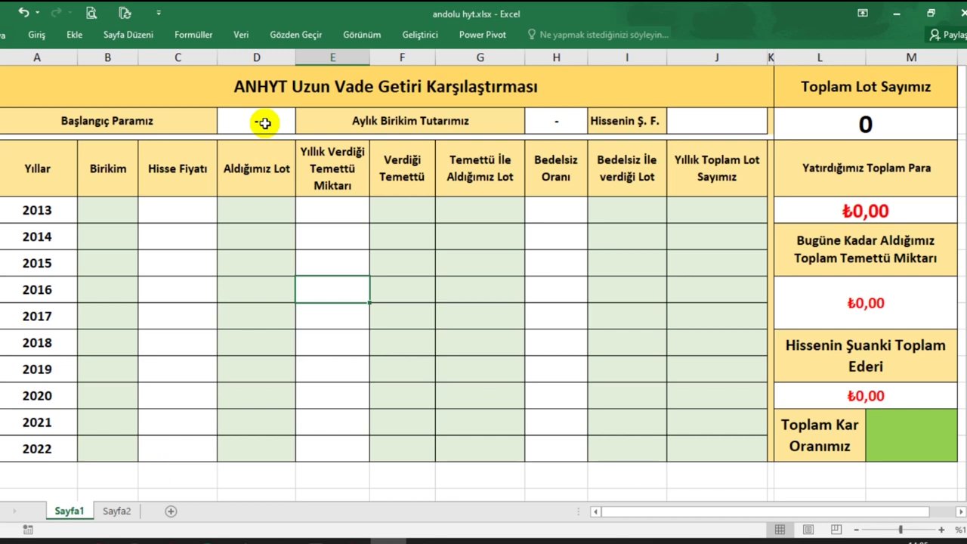
Set the starting money (Başlangıç Paramız) to 5000 and the monthly savings amount (Aylık Birikim Tutarımız) to 500
left_click(264, 123)
type("5000")
key("Return")
double_click(533, 123)
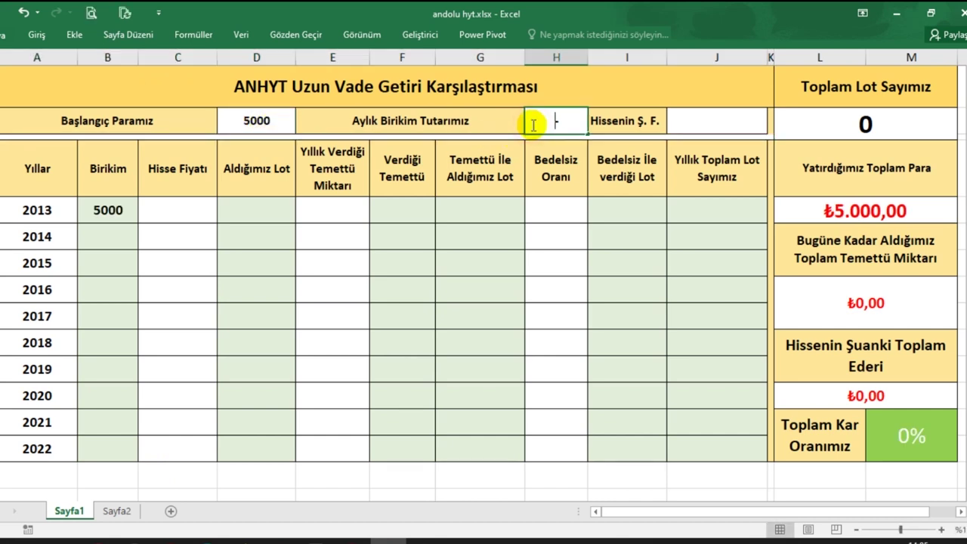
type("500")
key("Return")
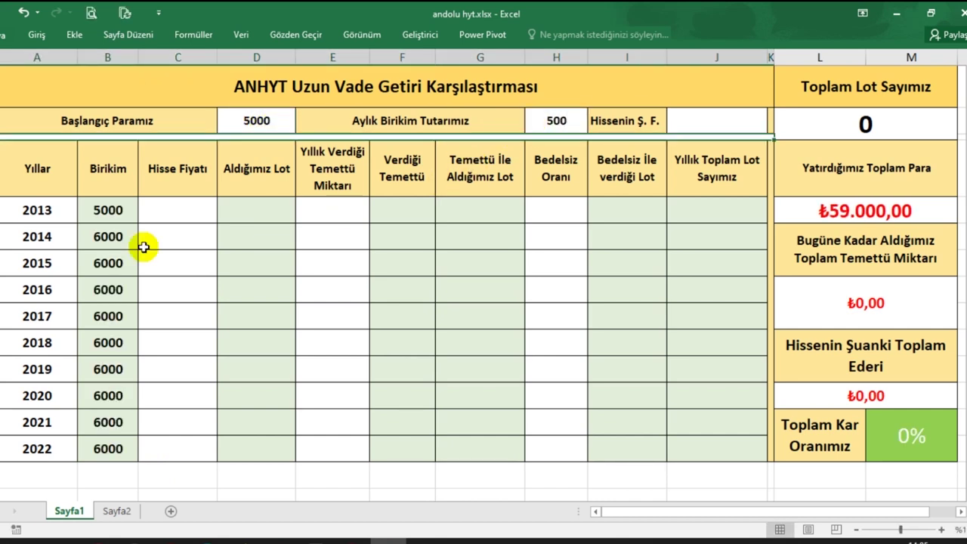
Fill in the 2013 row with share price 4,34, annual dividend 0,113 and bonus share rate (Bedelsiz Oranı) 16,66
left_click(195, 202)
type("4,34")
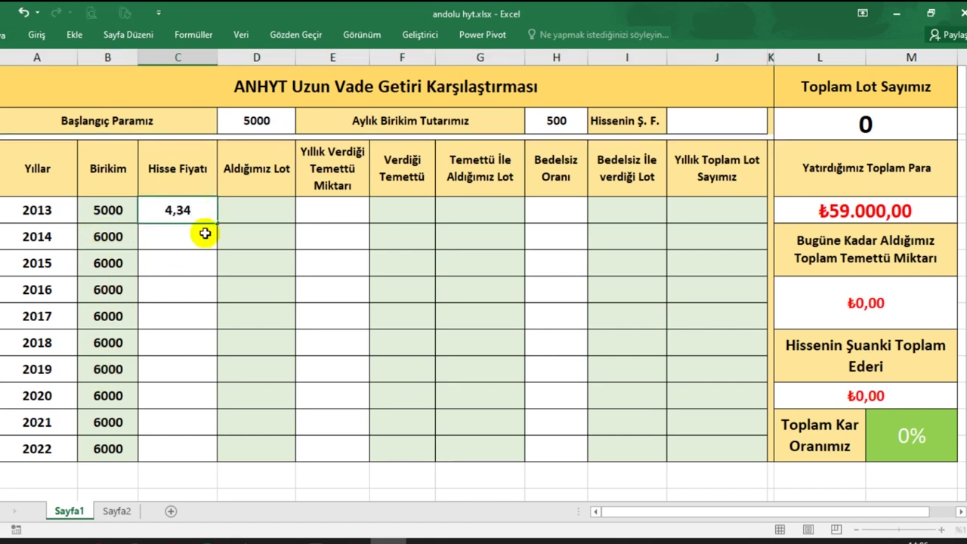
key("Return")
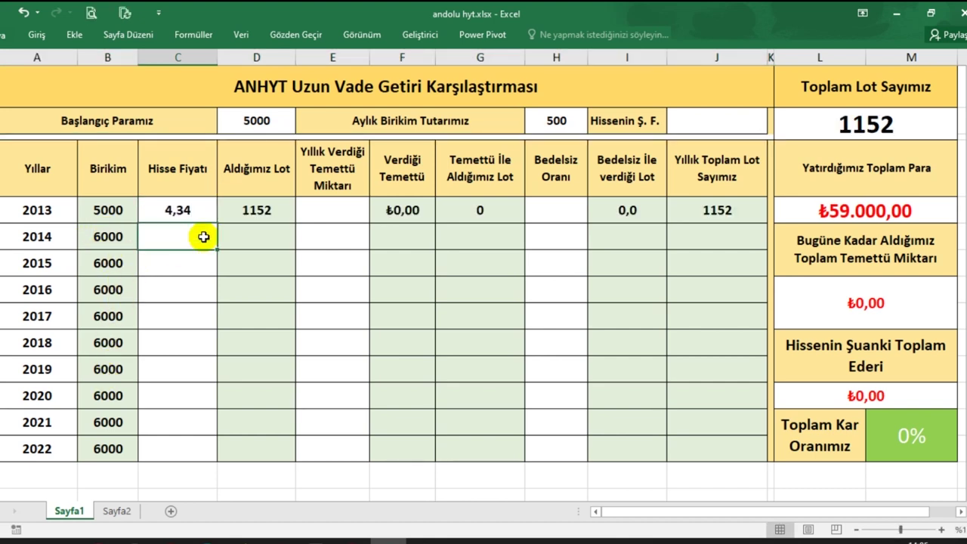
left_click(334, 213)
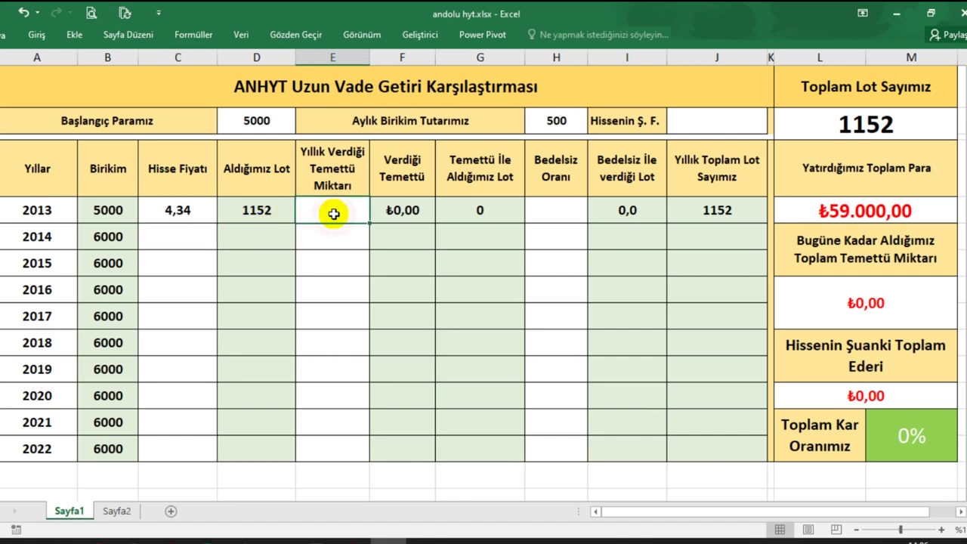
type("0,113")
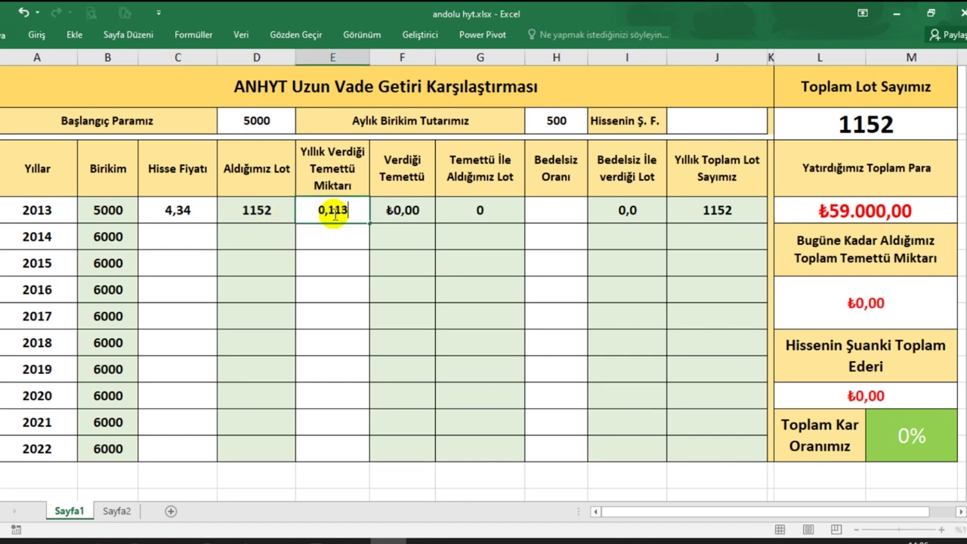
key("Return")
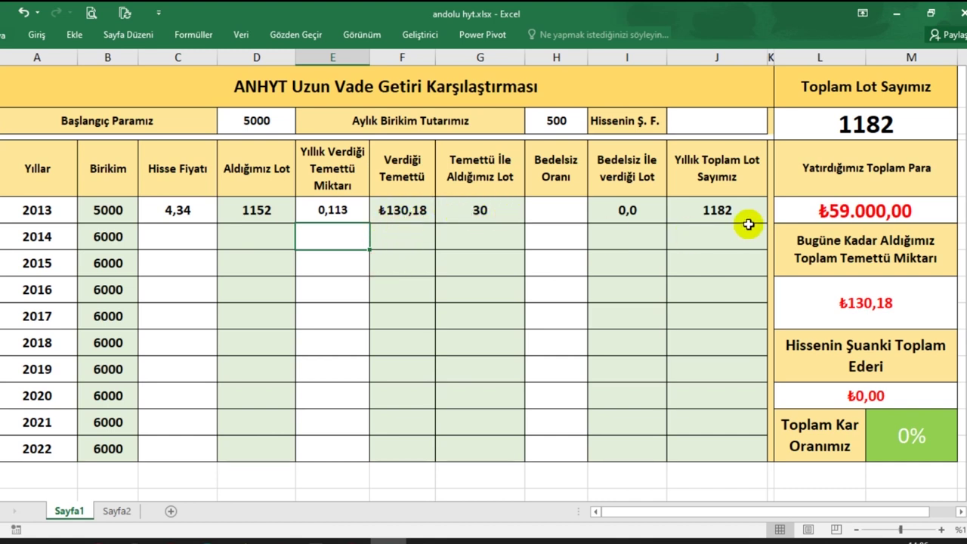
left_click(567, 215)
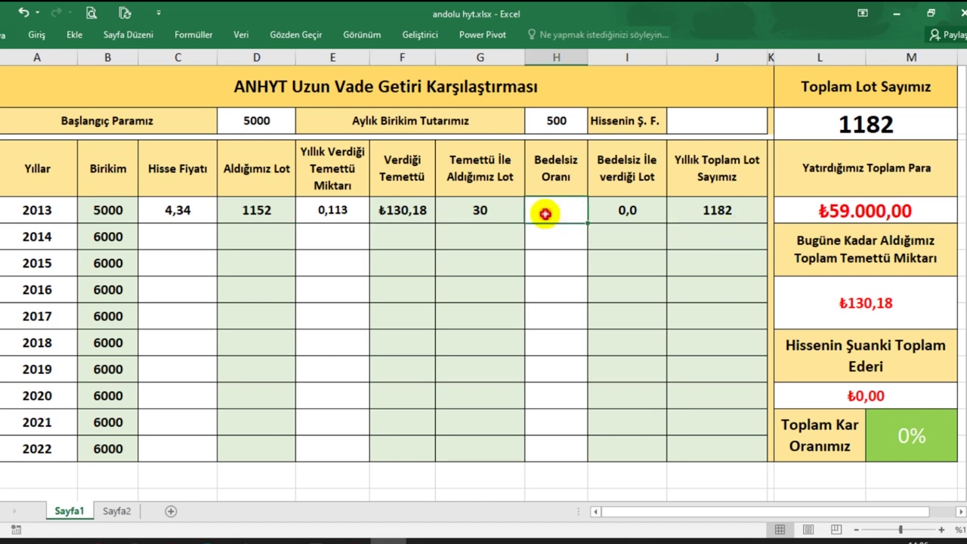
type("16,66")
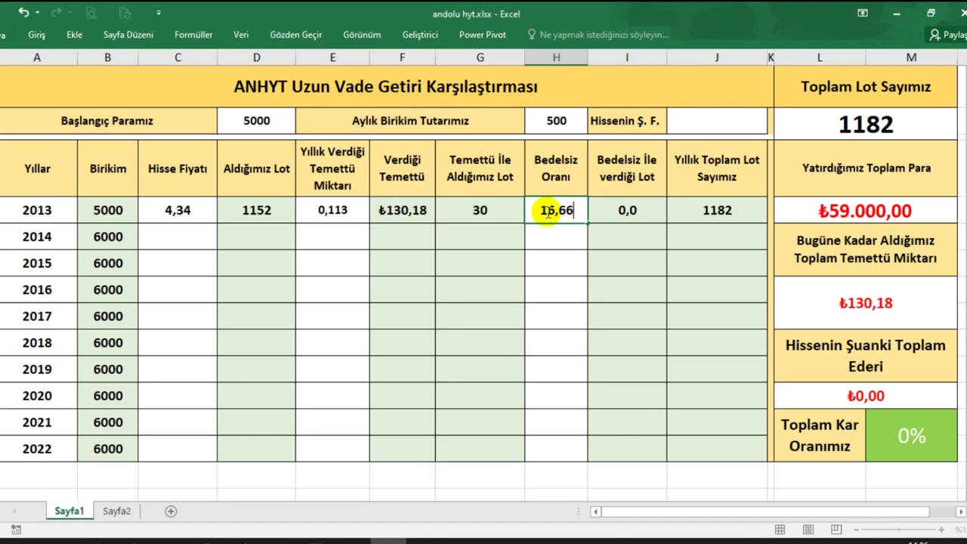
key("Return")
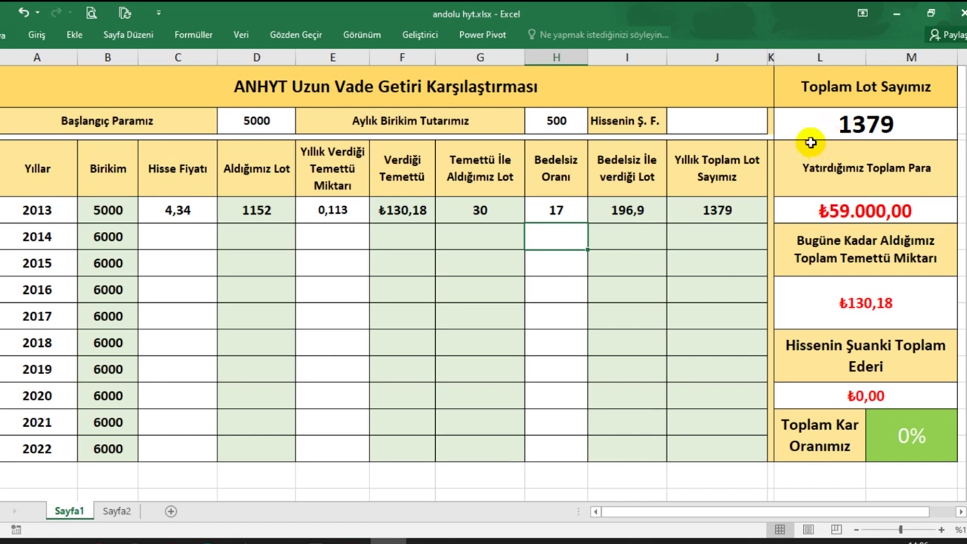
Fill in the 2014 row with share price 5,28, annual dividend 0,121 and bonus share rate 8,5
left_click(168, 238)
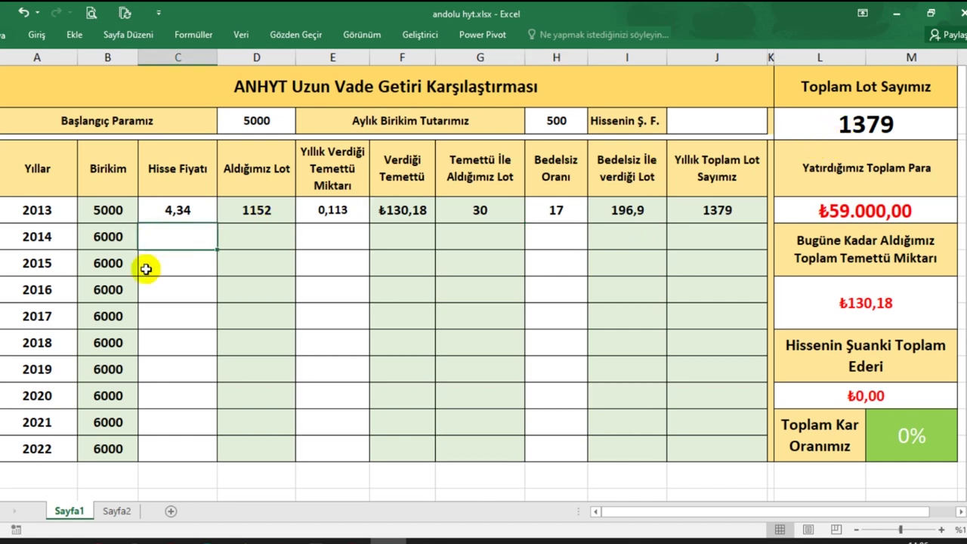
type("5,28")
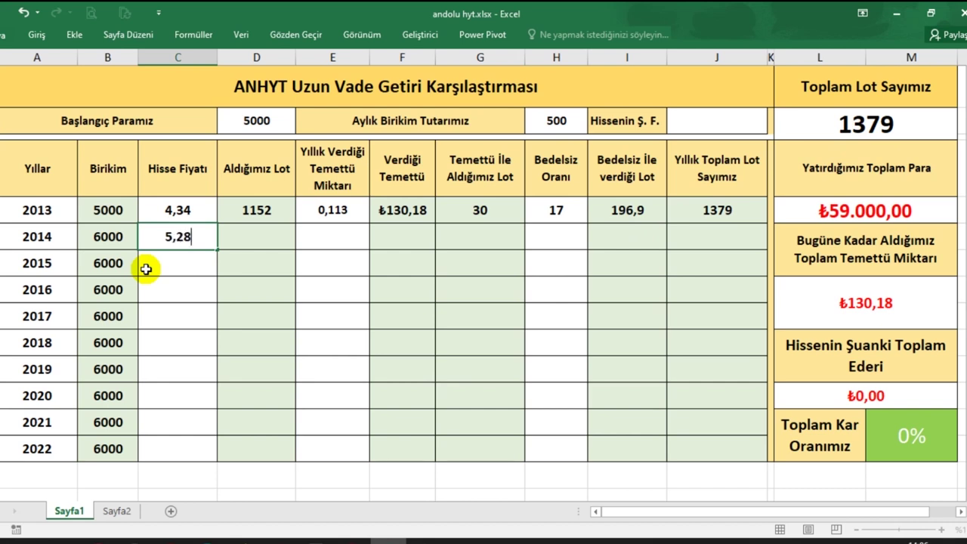
key("Return")
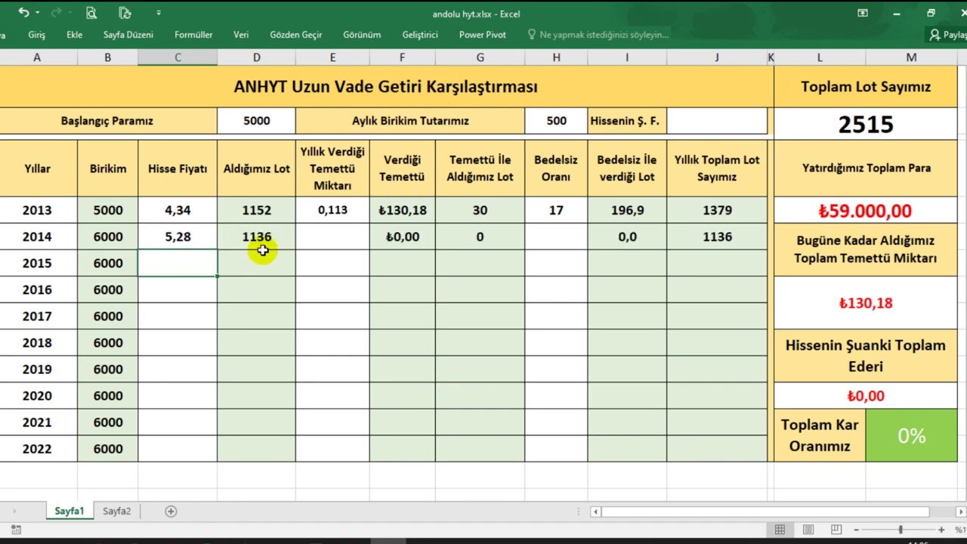
left_click(346, 238)
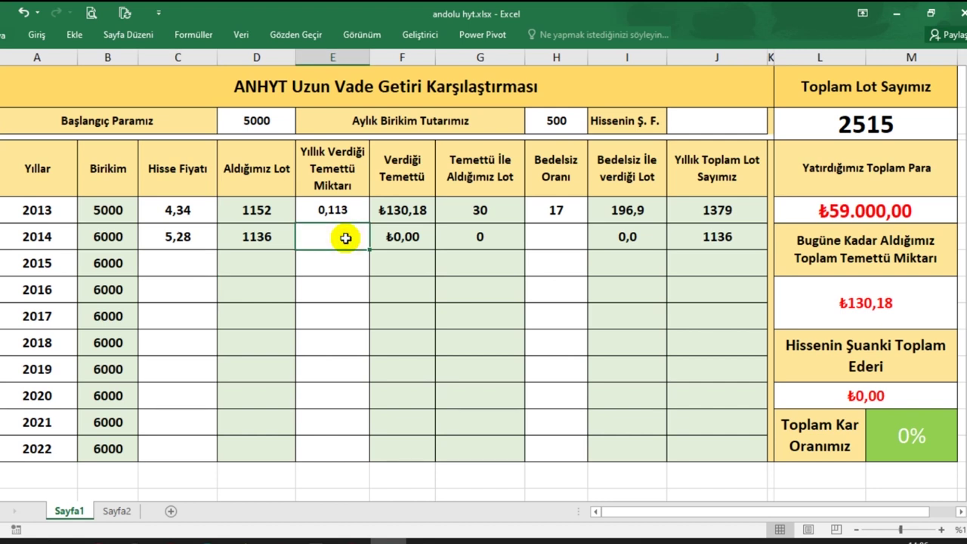
type("0,121")
key("Return")
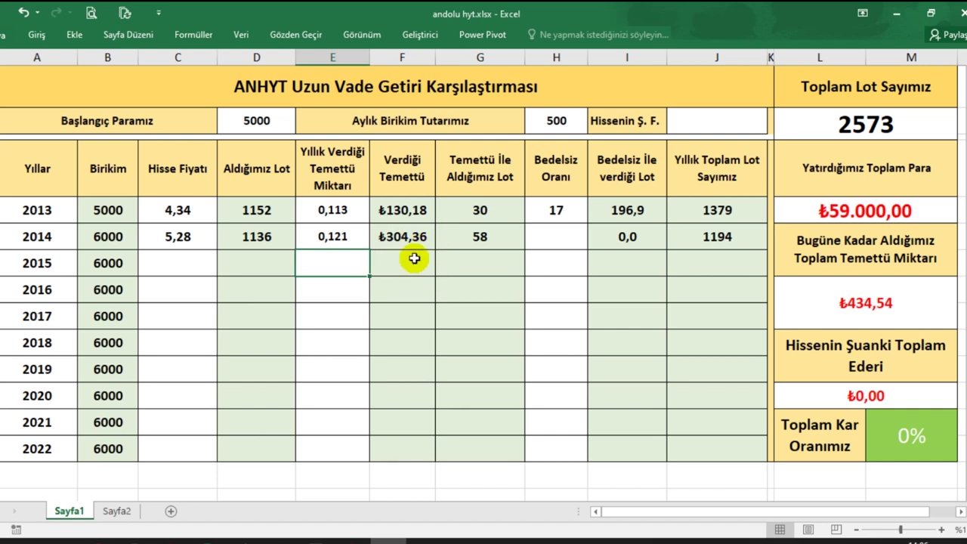
left_click(553, 242)
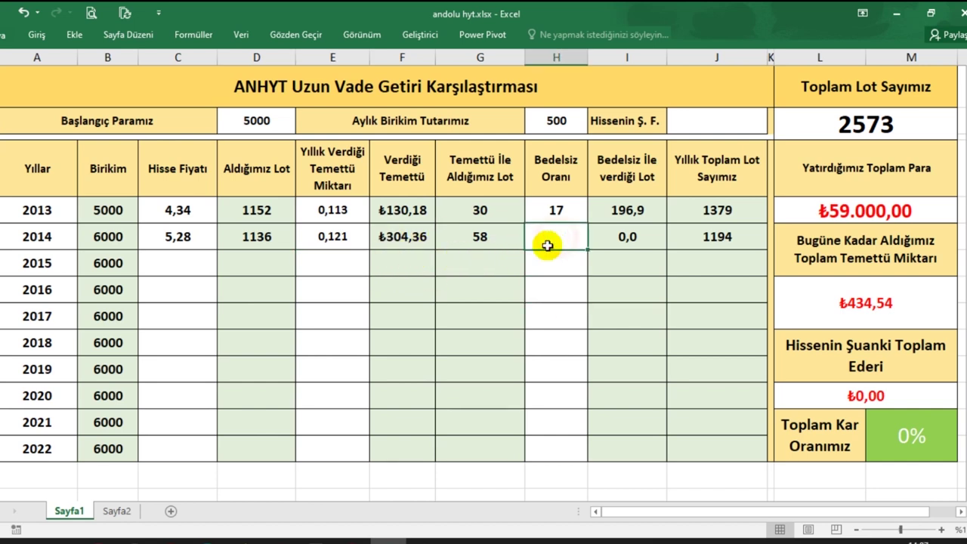
type("8,5")
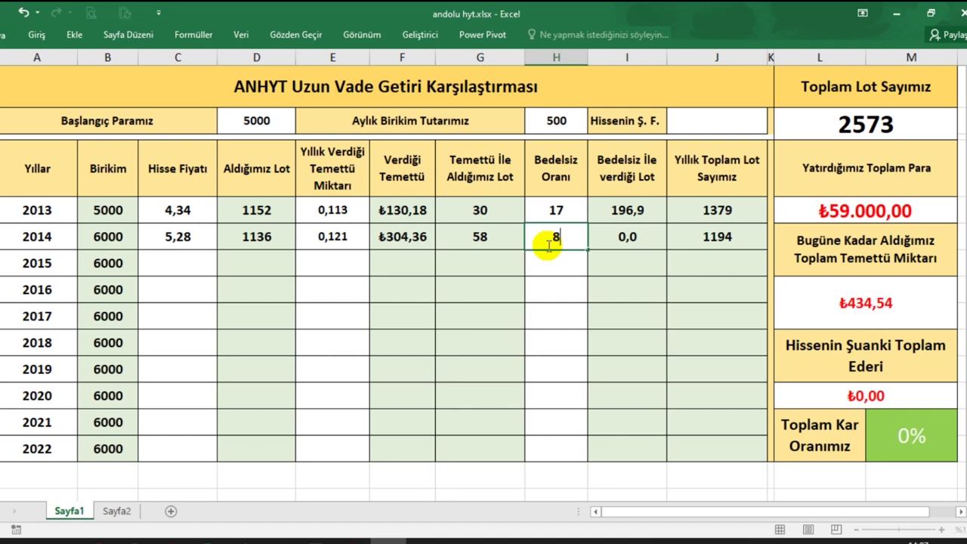
key("Return")
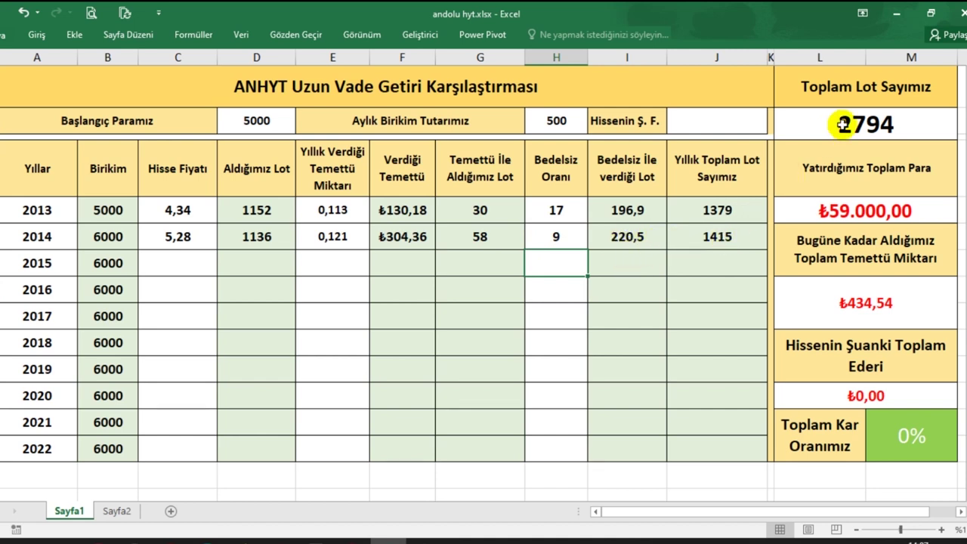
Fill in the 2015 row with share price 5,14, annual dividend 0,134 and bonus share rate 7,89
left_click(180, 267)
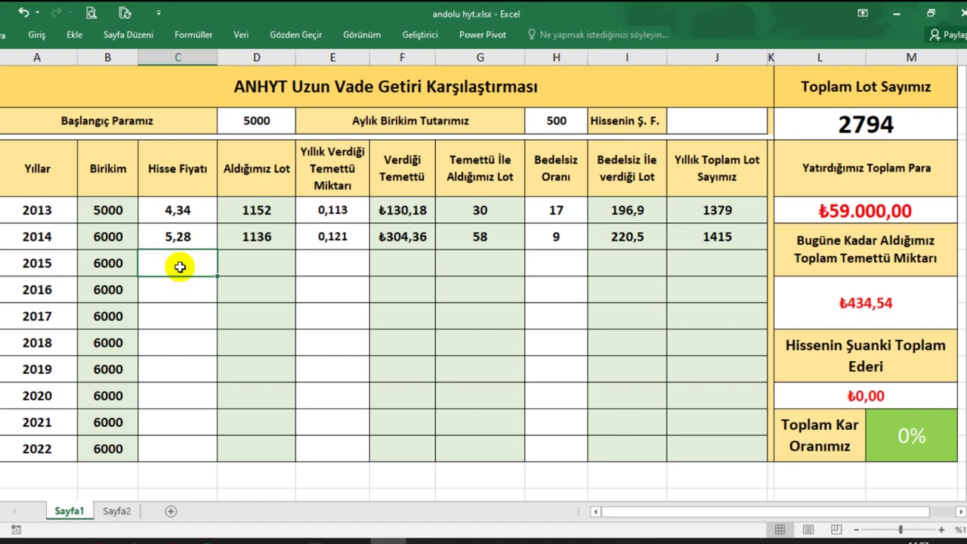
type("5,44")
key("Return")
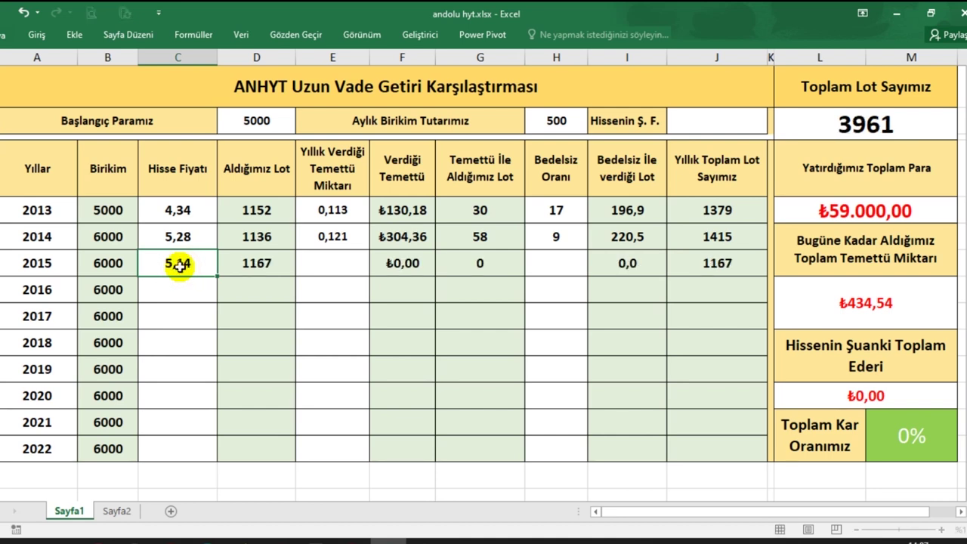
left_click(330, 263)
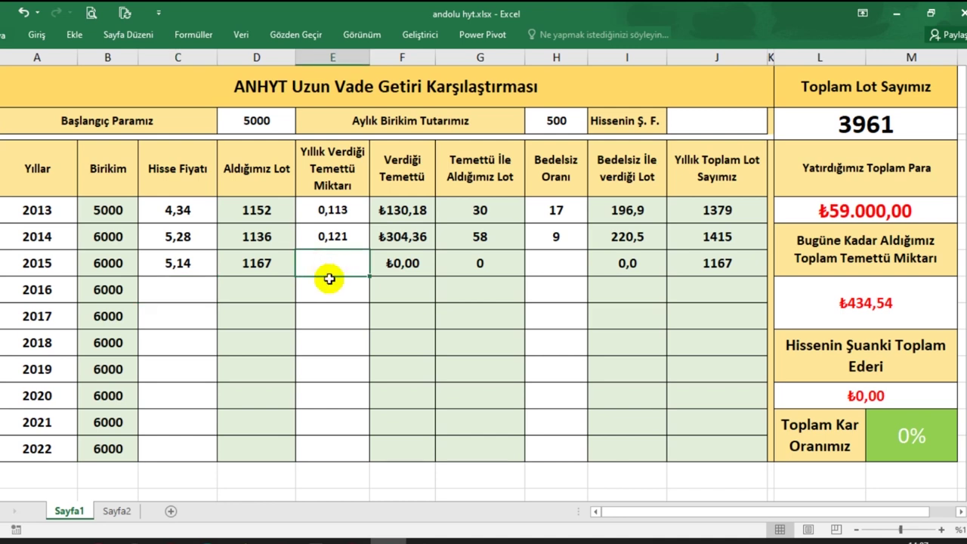
type("0,134")
key("Return")
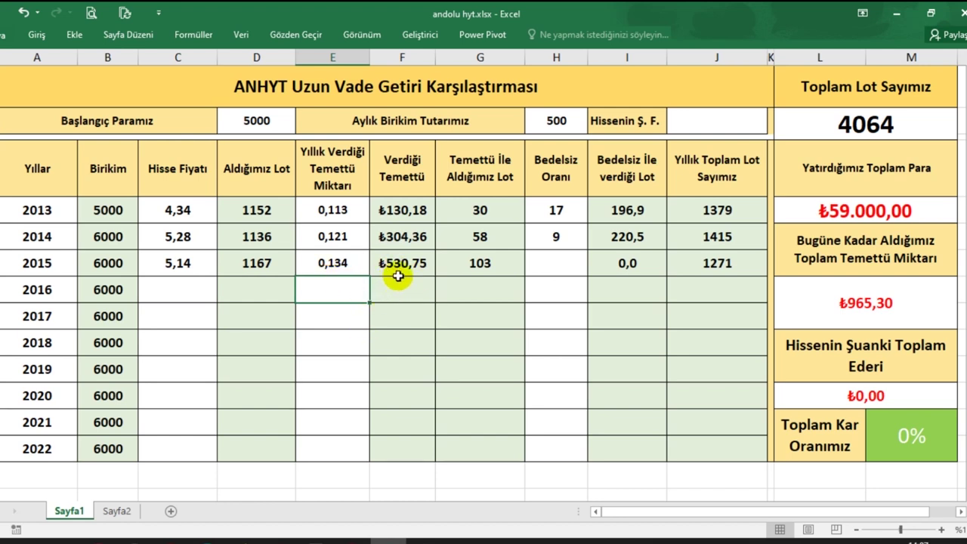
key("Up")
key("Right")
key("Right")
key("Right")
type("7,89")
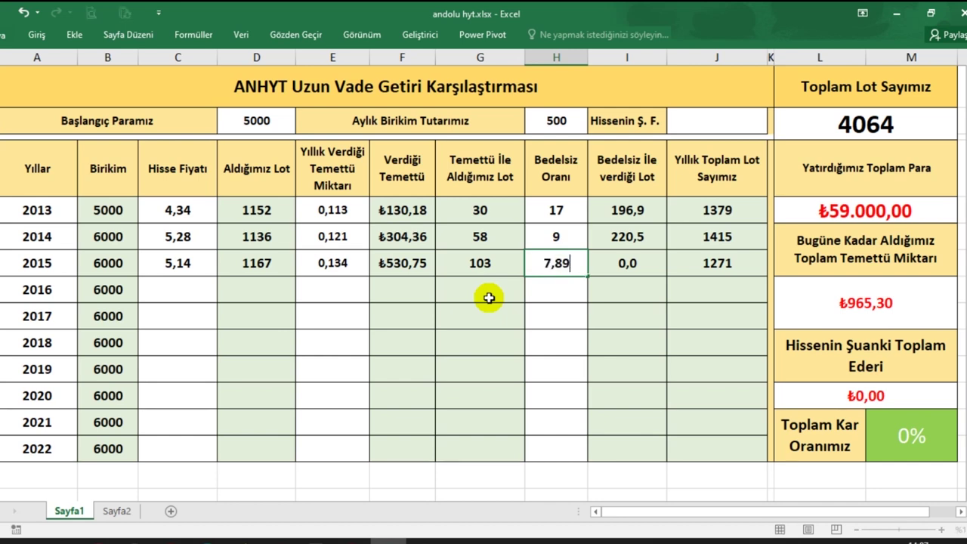
key("Return")
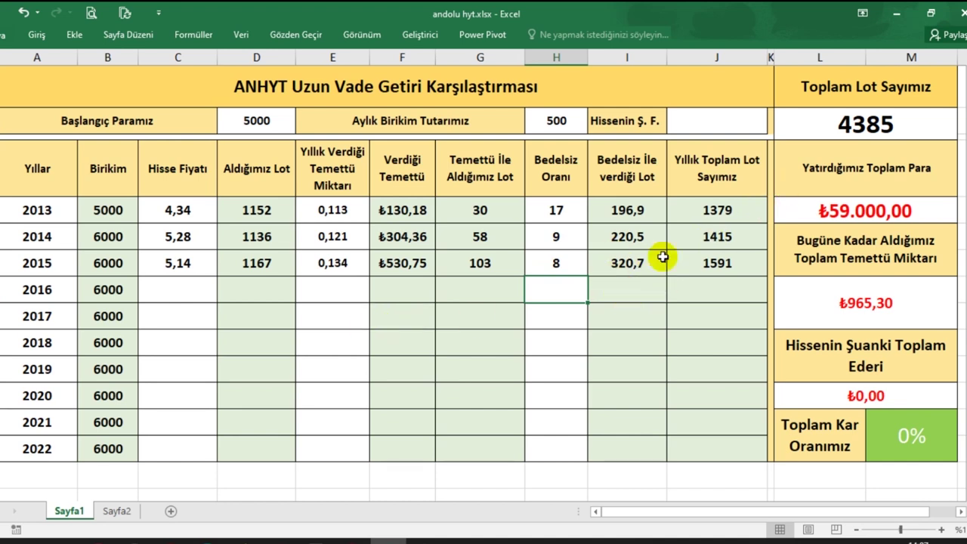
Fill in the 2016 row with share price 5,9, annual dividend 0,207 and bonus share rate 4,88
left_click(174, 290)
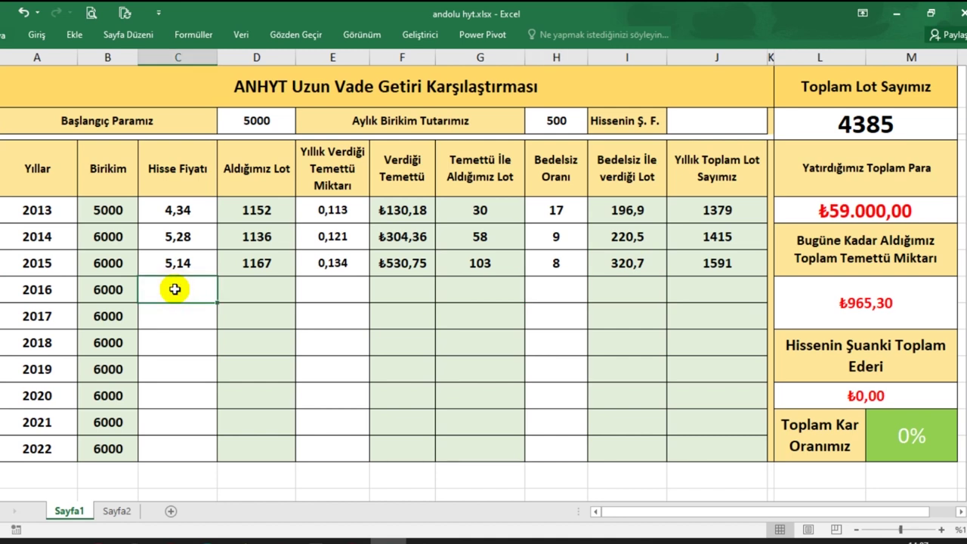
type("5,9")
key("Return")
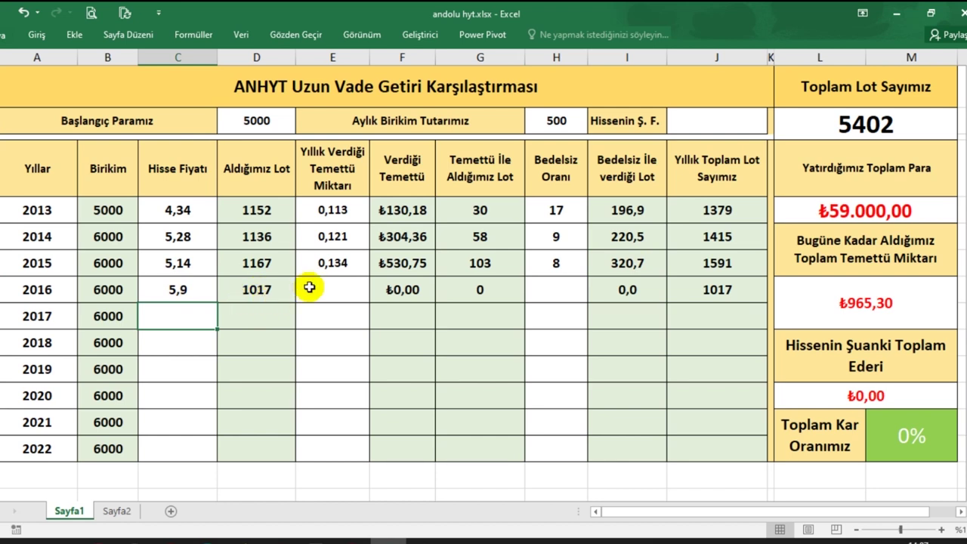
left_click(337, 292)
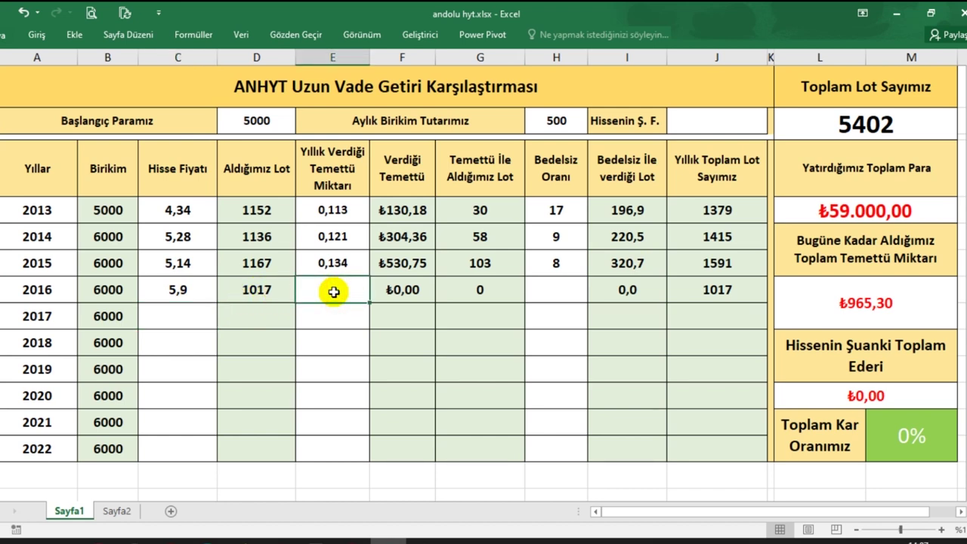
type("0,207")
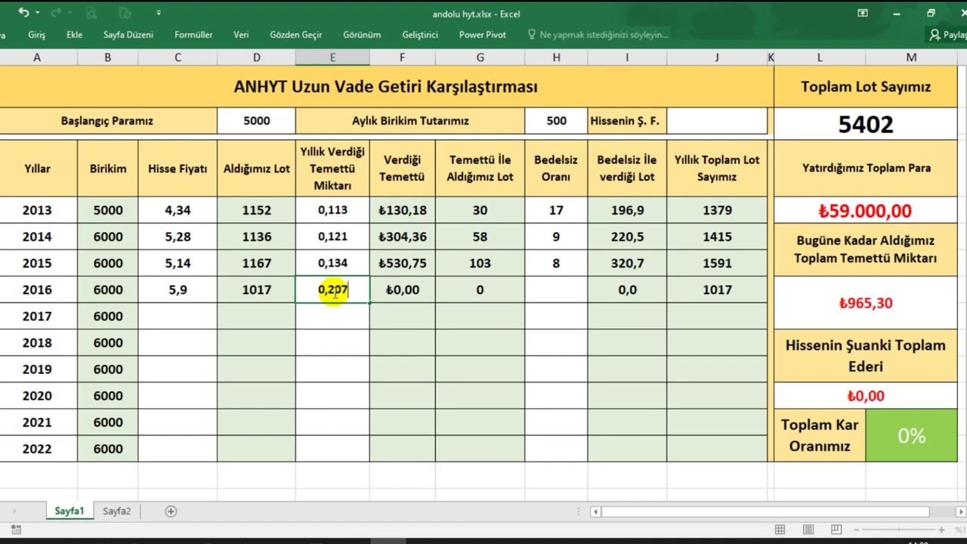
key("Return")
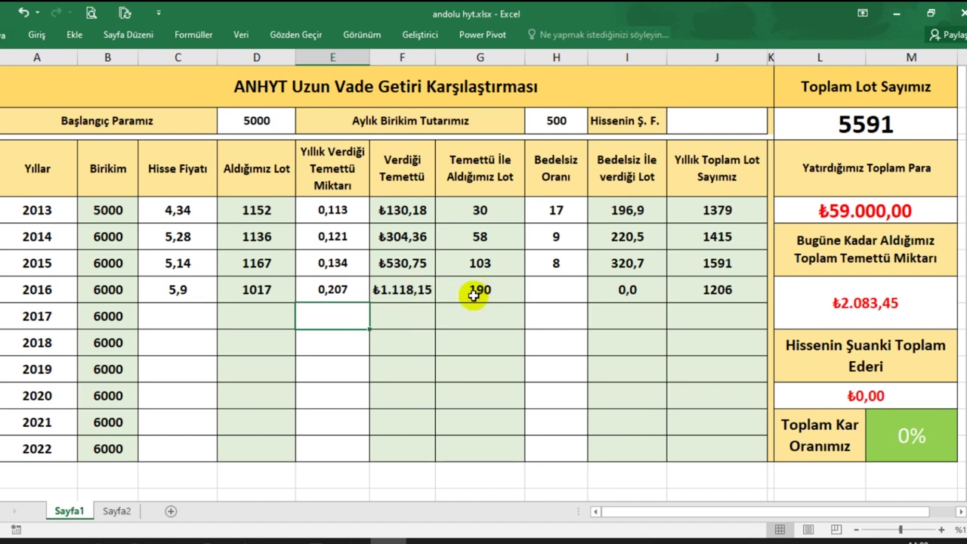
left_click(544, 292)
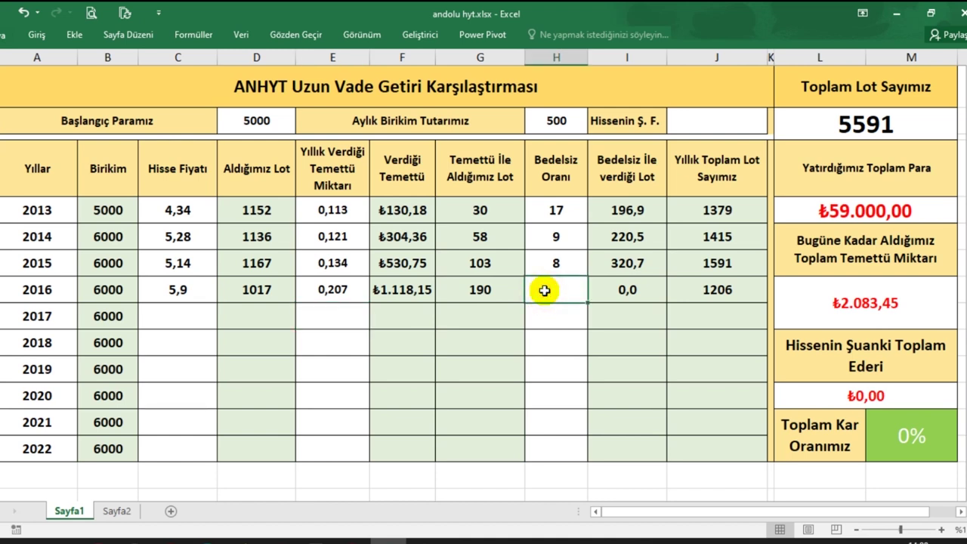
type("4,88")
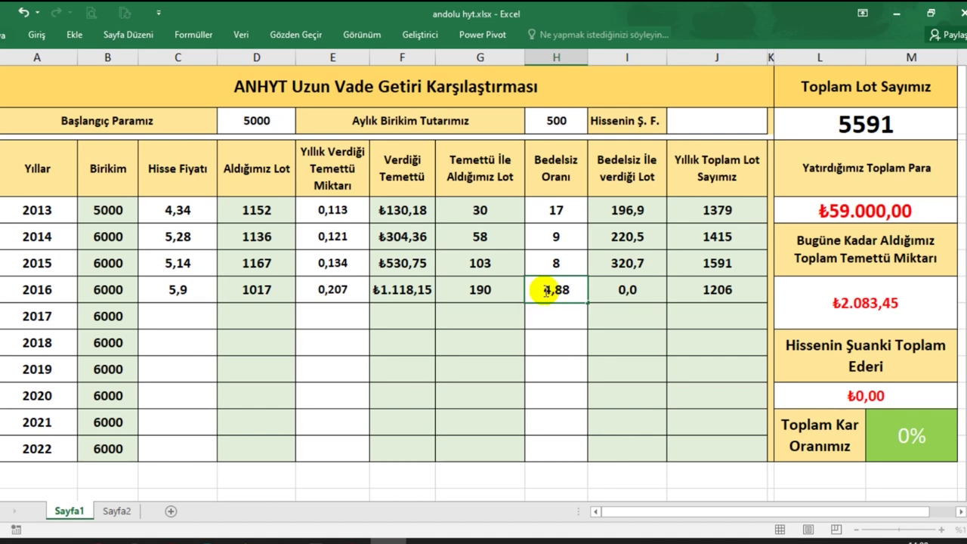
key("Return")
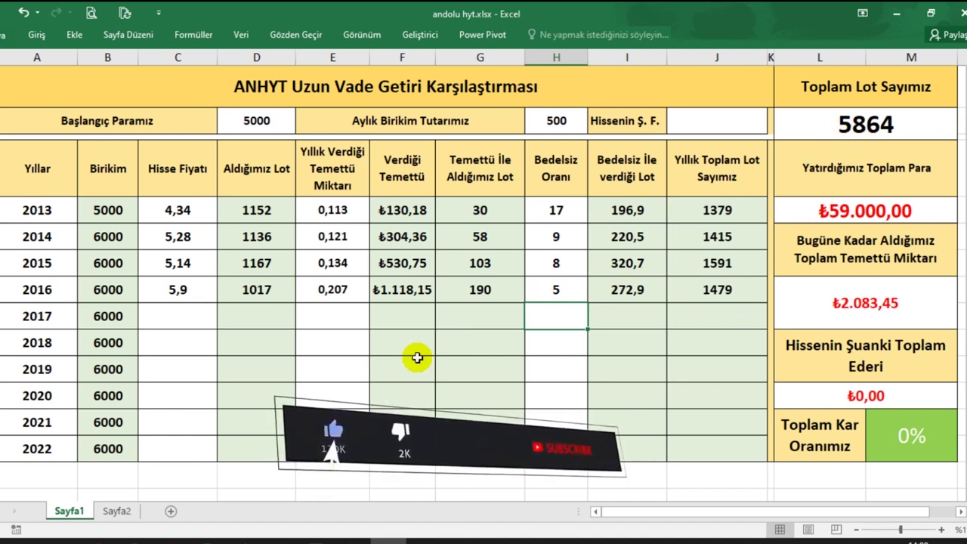
Fill in the 2017 row with share price 4,85 and annual dividend 0,276
left_click(184, 321)
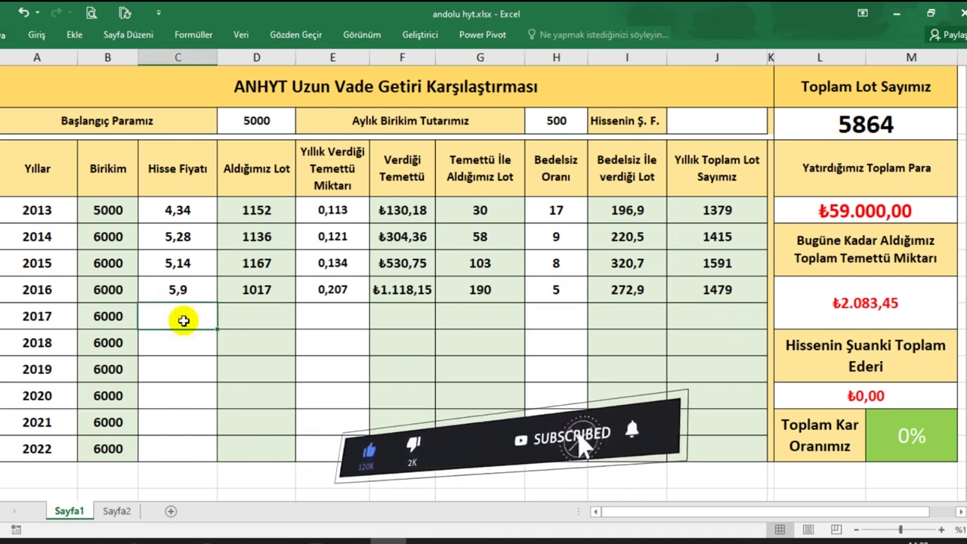
double_click(184, 321)
type("4,85")
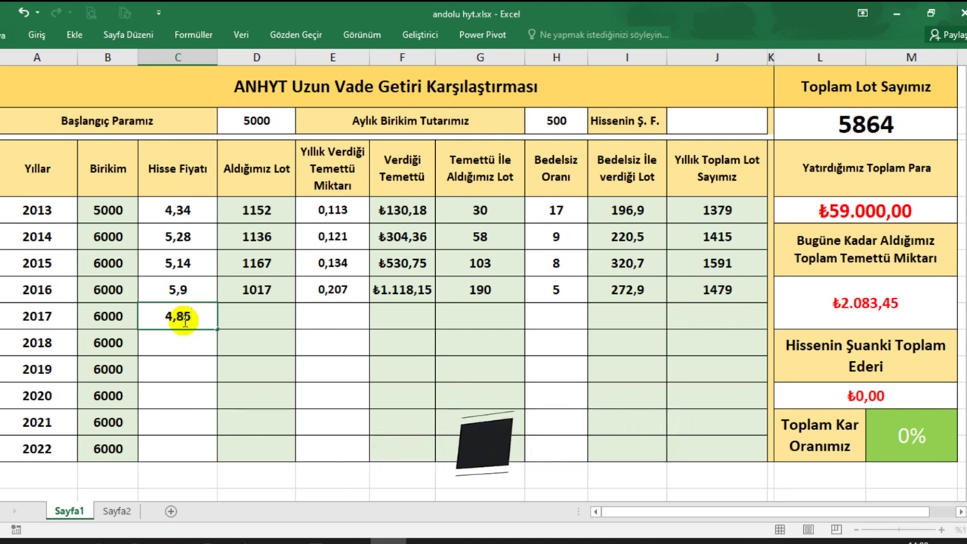
key("Return")
left_click(319, 317)
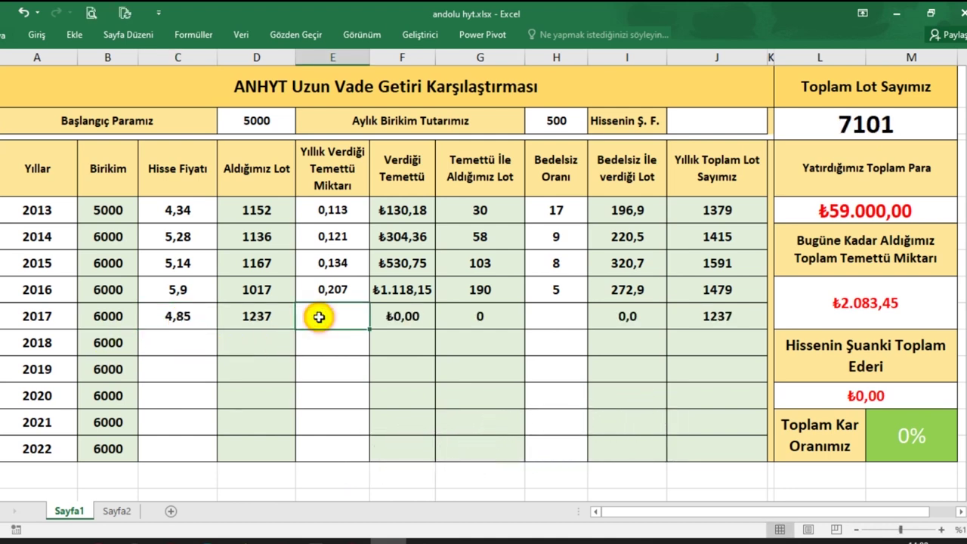
double_click(319, 317)
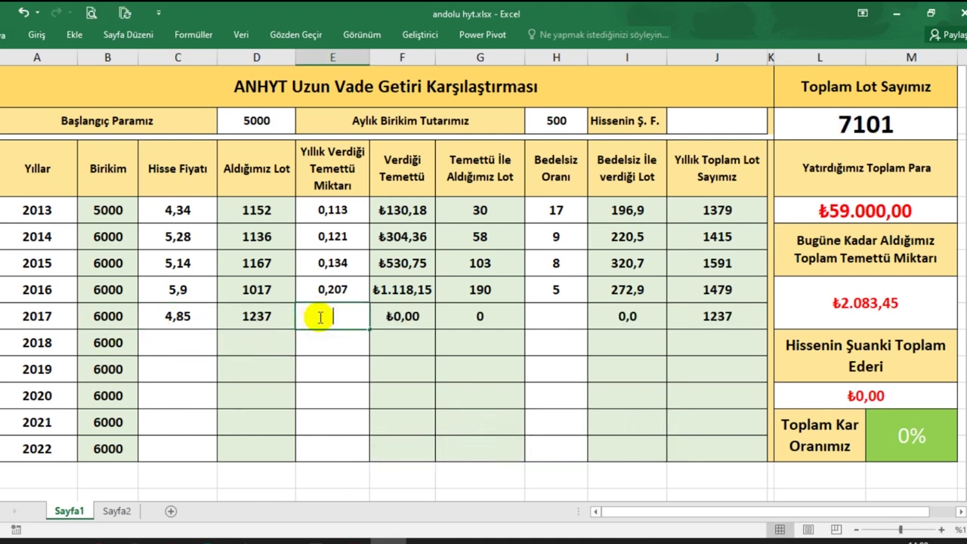
type("0,7")
key("BackSpace")
type("276")
key("Return")
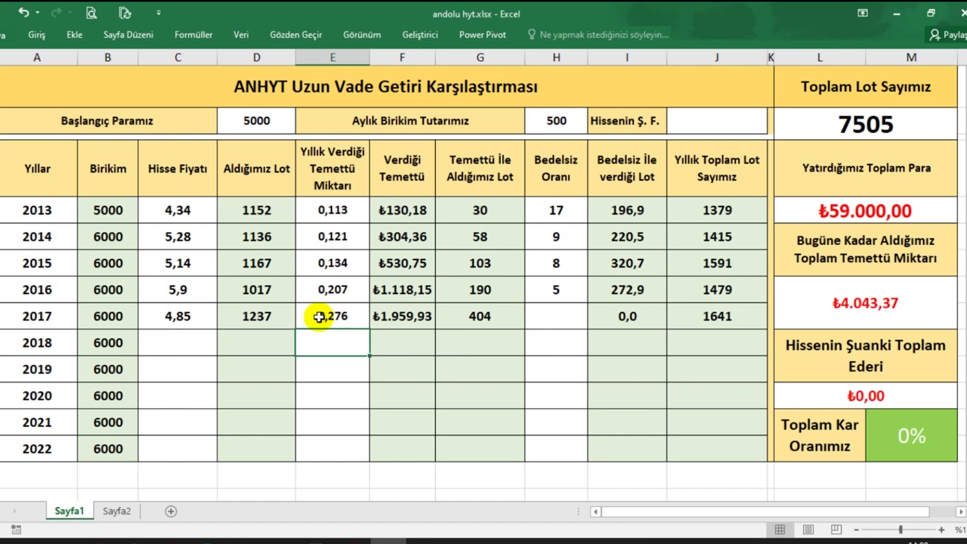
Fill in the 2018 row with share price 8,08 and annual dividend 0,336
left_click(167, 344)
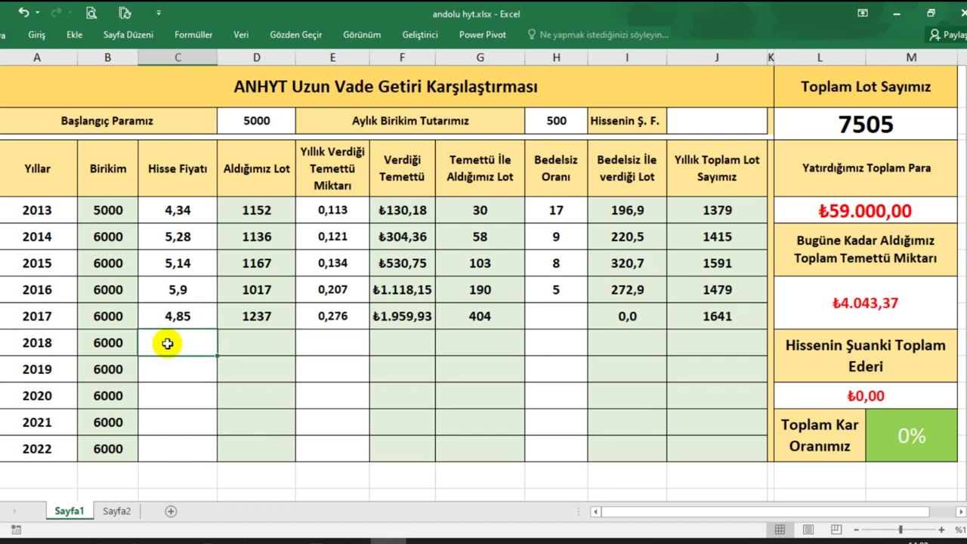
type("8,08")
key("Return")
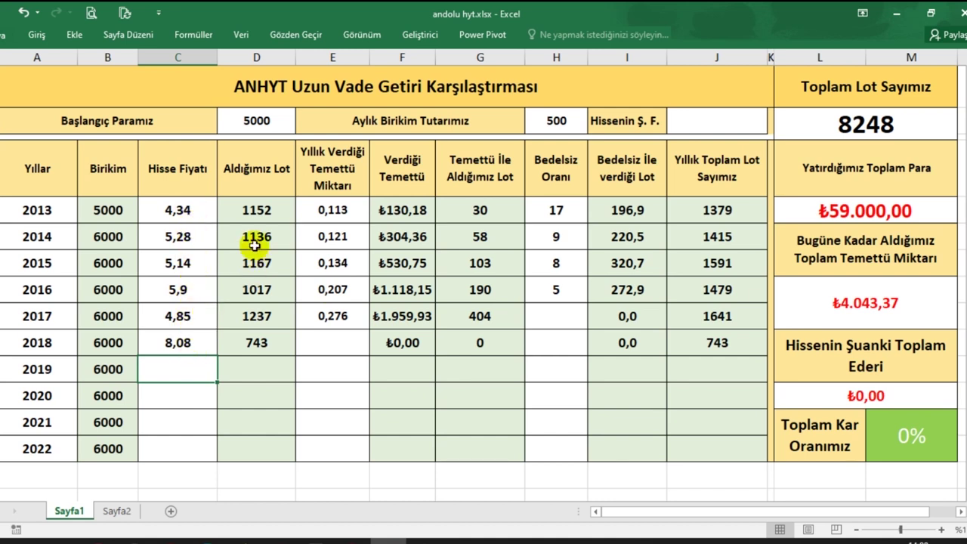
left_click_drag(257, 210, 257, 315)
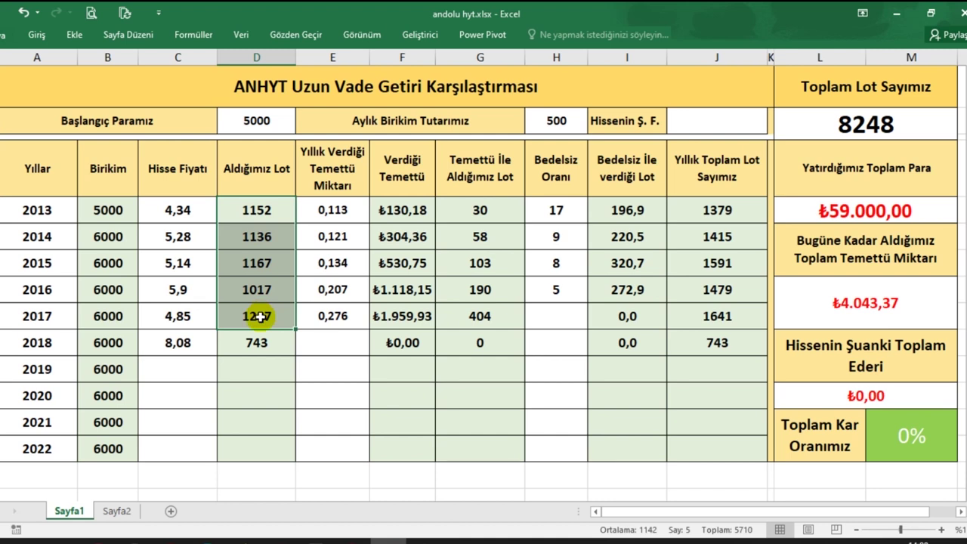
left_click(320, 308)
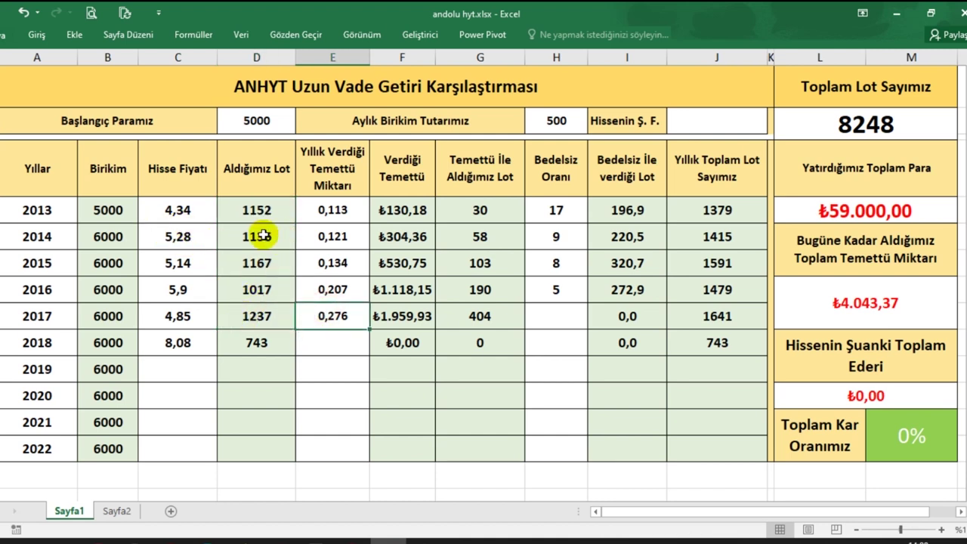
left_click_drag(255, 208, 257, 316)
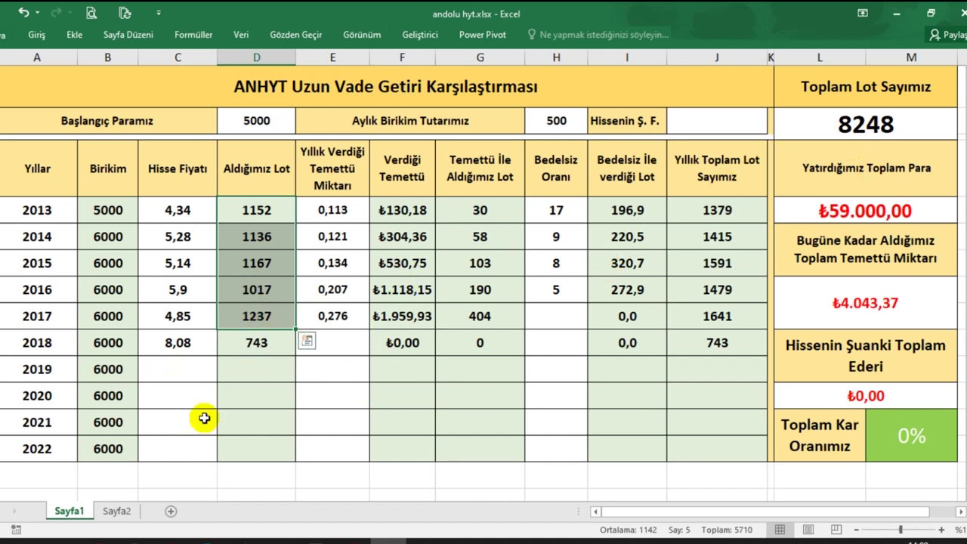
left_click(344, 393)
left_click(340, 352)
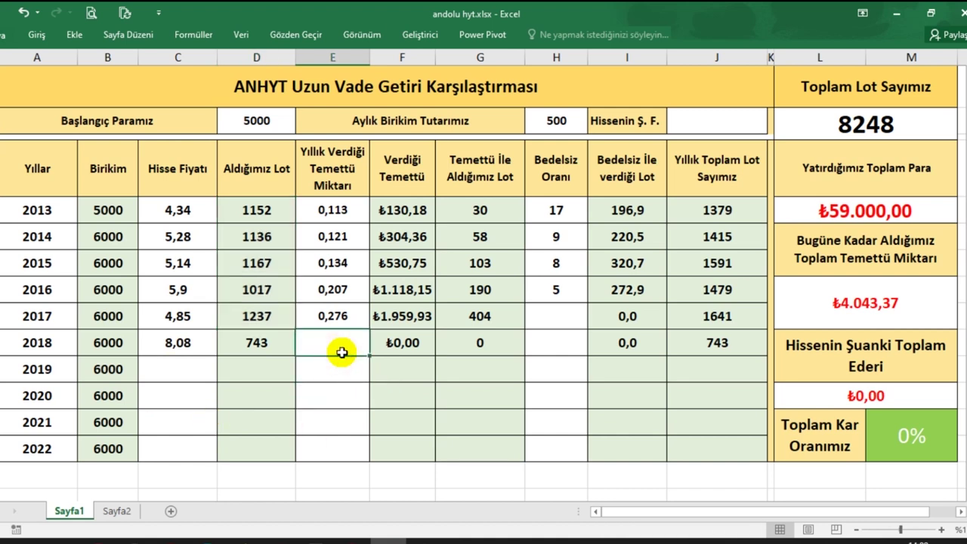
type("0,336")
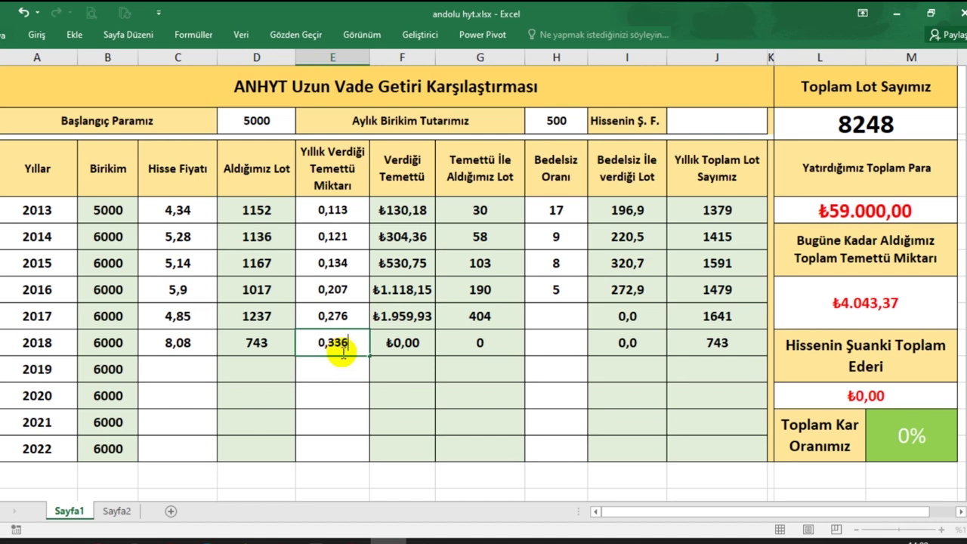
key("Return")
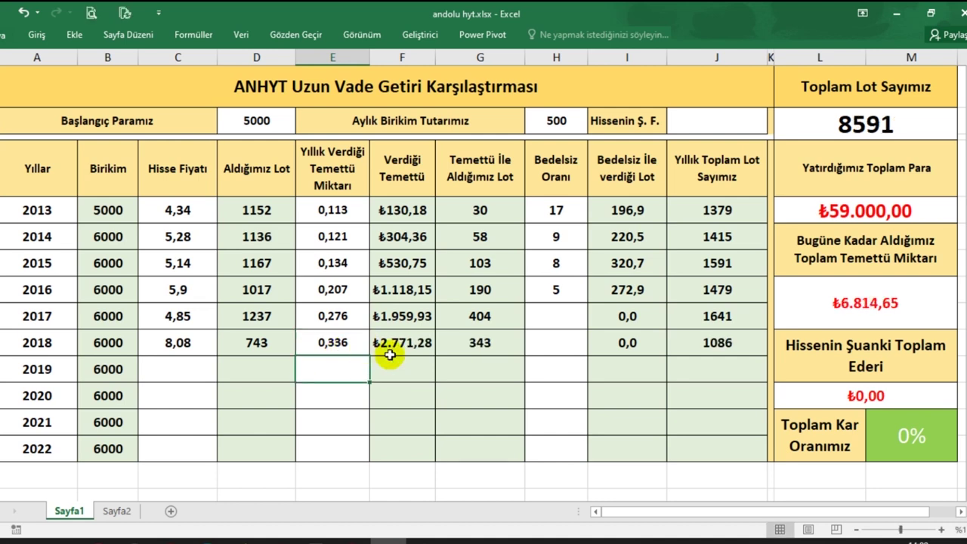
Fill in the 2019 row with share price 5,79 and annual dividend 0,257
left_click(168, 375)
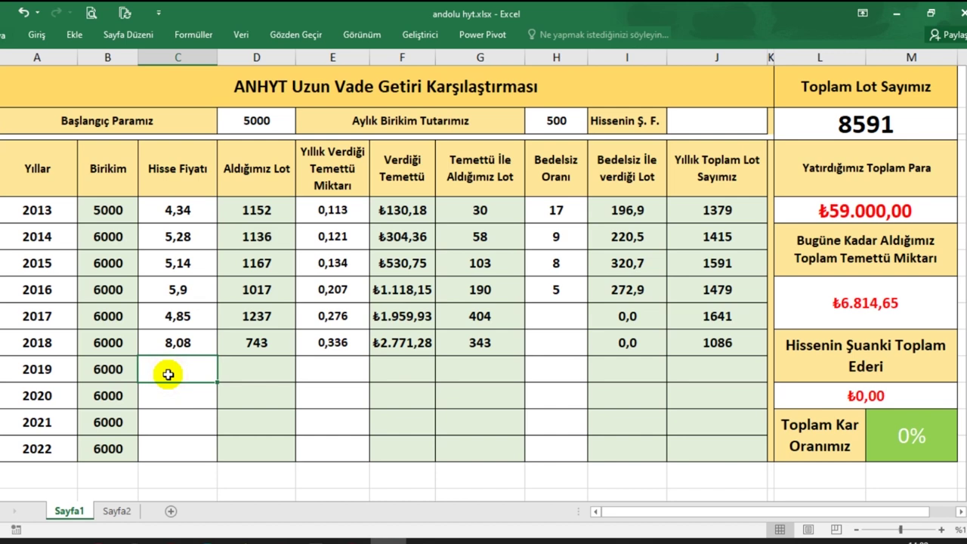
type("5,79")
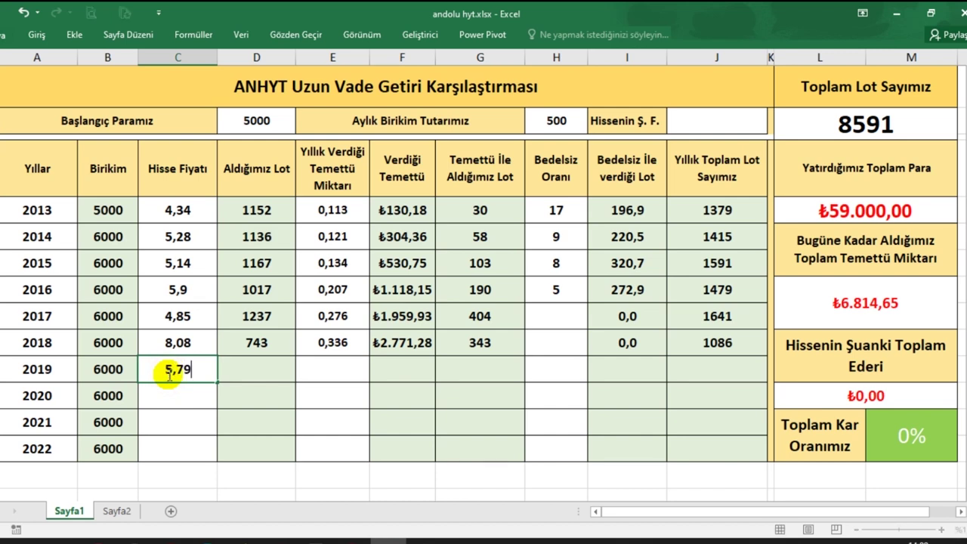
key("Return")
left_click(320, 370)
type("0,")
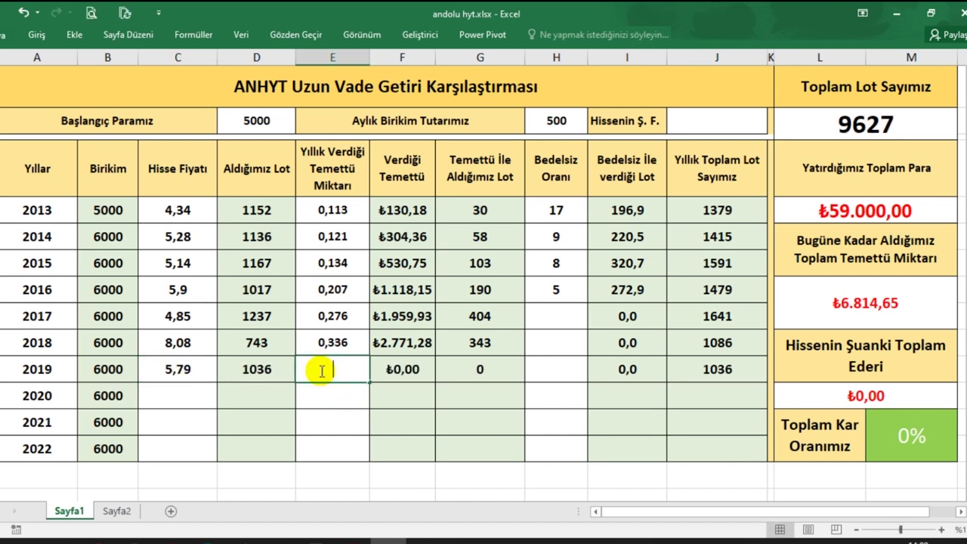
type("25")
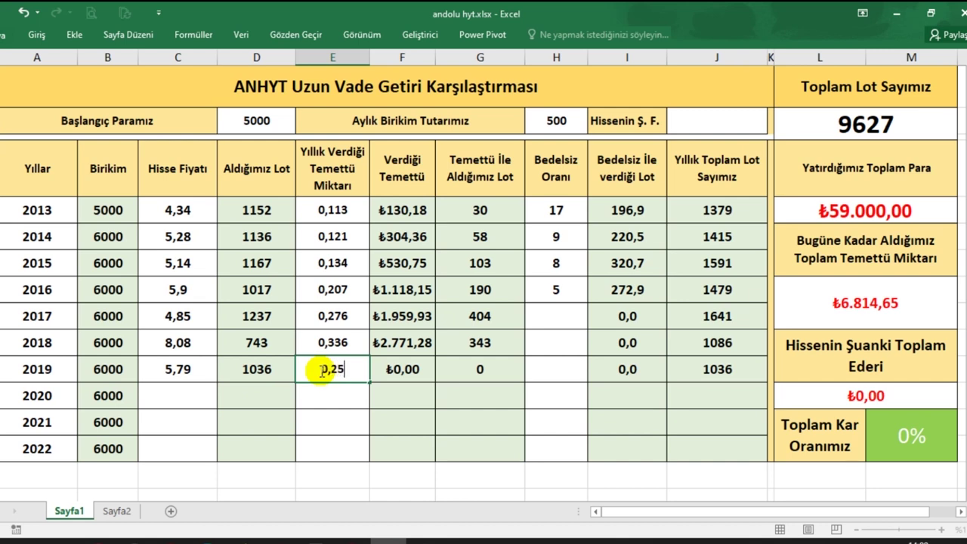
type("7")
key("Return")
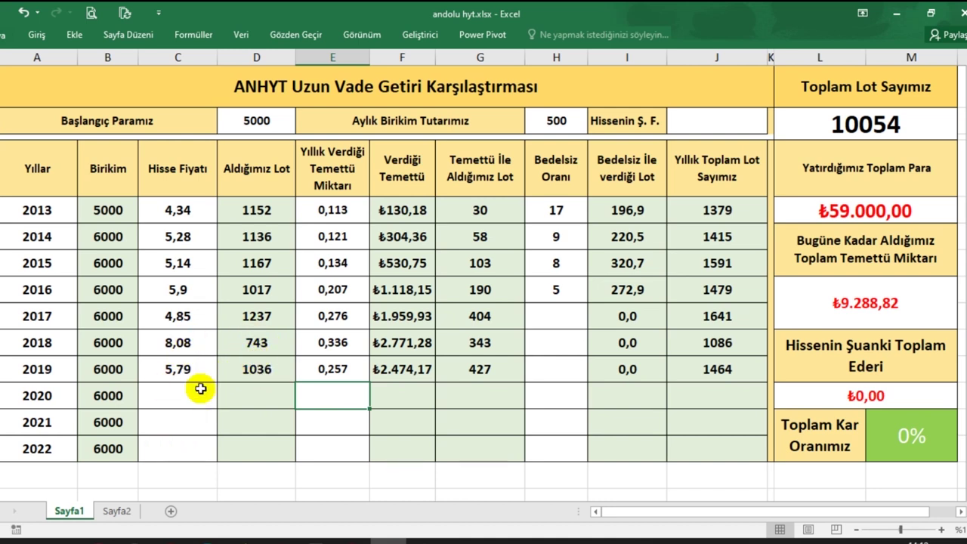
Fill in the 2020 row with share price 6,87 and annual dividend 0,553
left_click(167, 400)
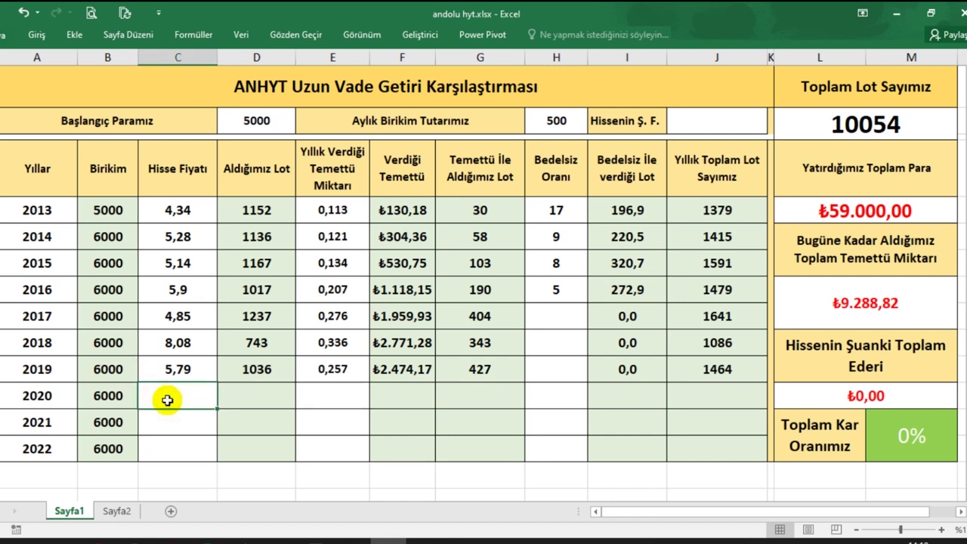
type("6,87")
key("Return")
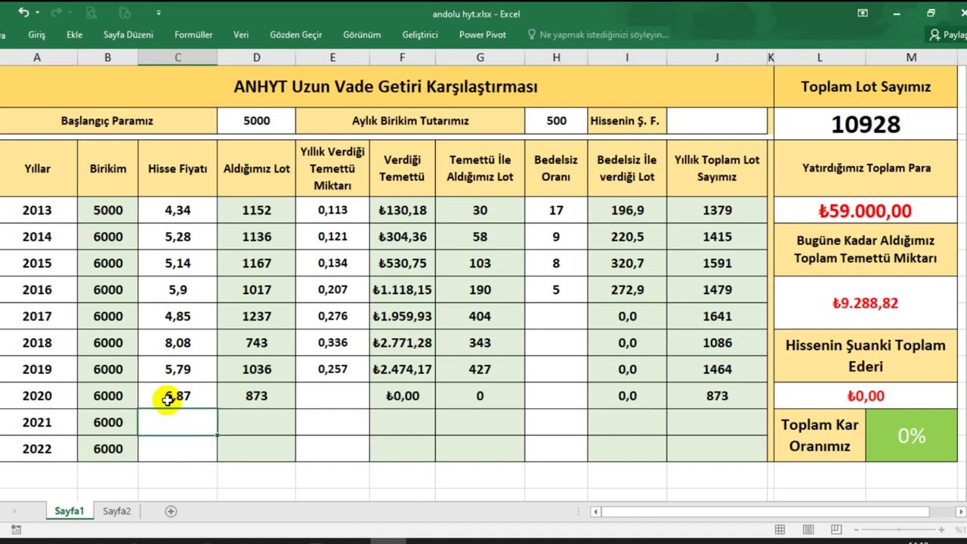
left_click(328, 393)
type("0,553")
key("Return")
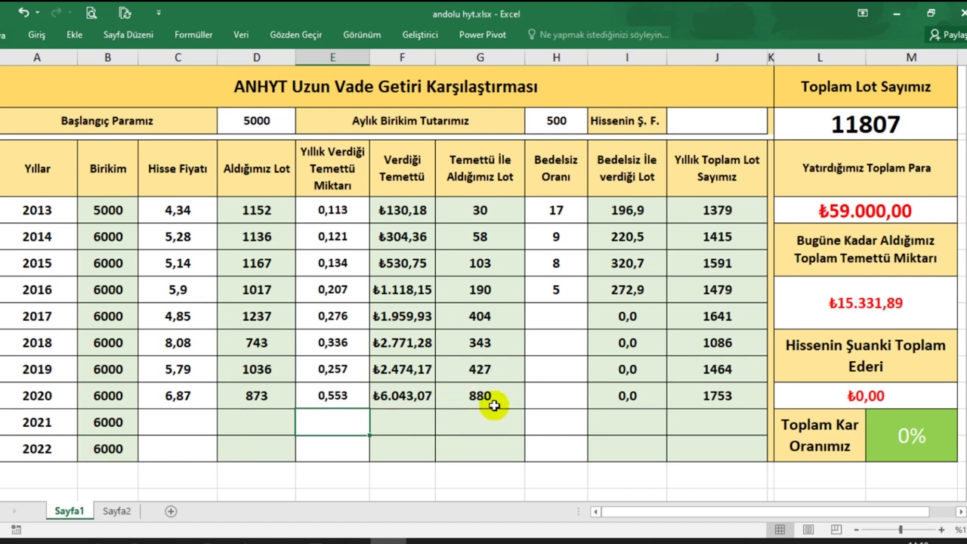
Fill in the 2021 row with share price 8,92 and annual dividend 0,711
left_click(191, 426)
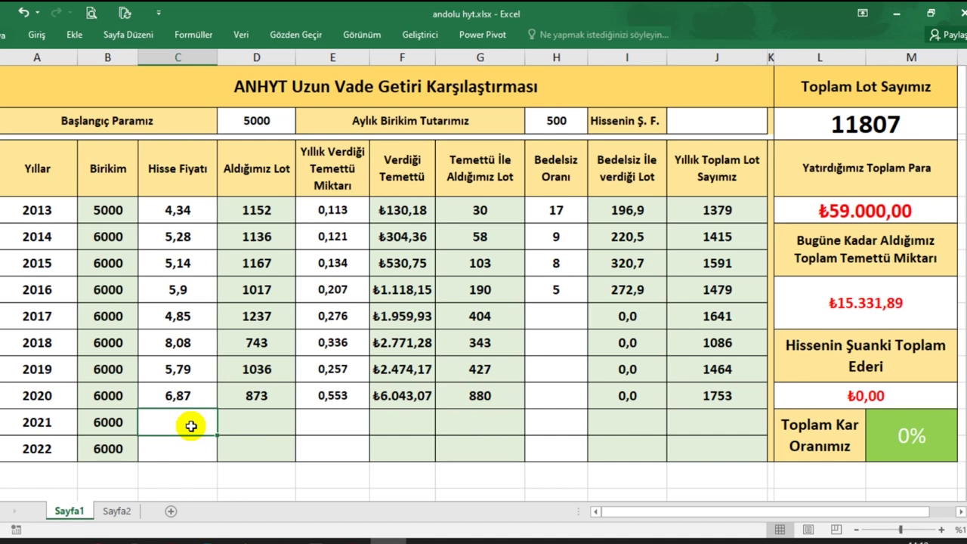
type("8,92")
key("Return")
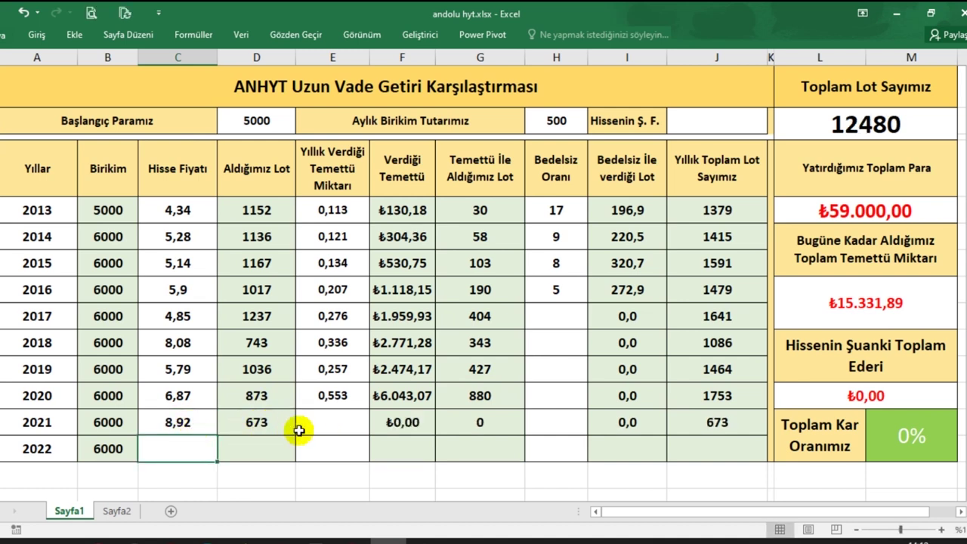
left_click(337, 425)
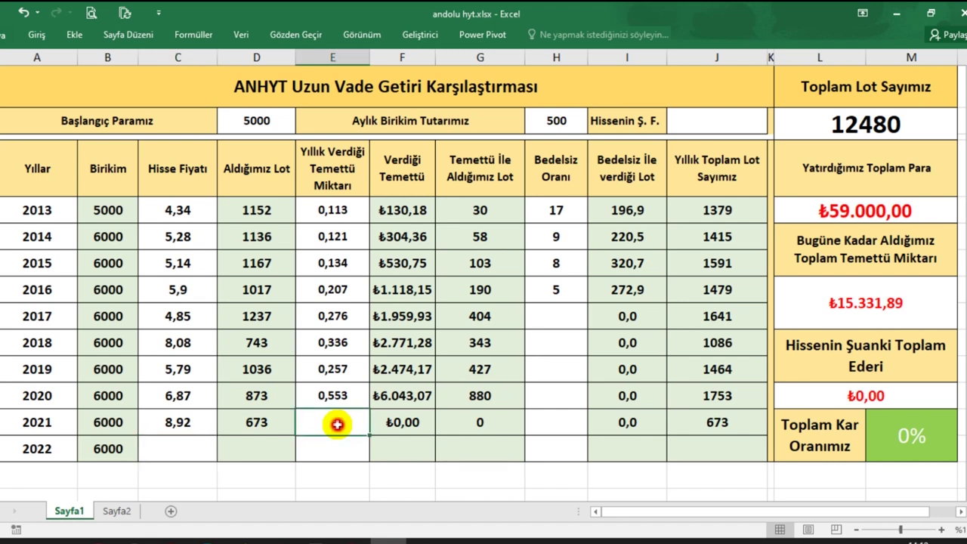
type("0,711")
key("Return")
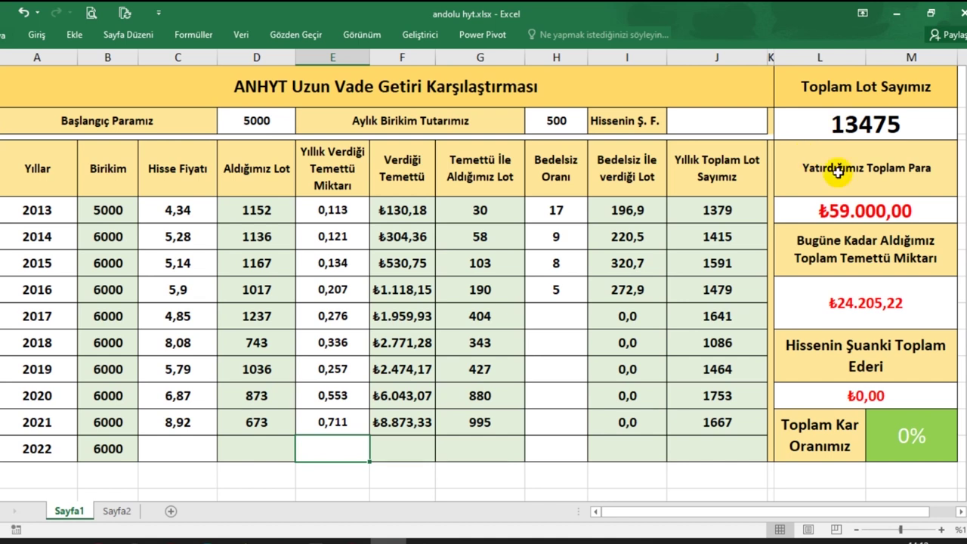
Fill in the 2022 row with share price 12,13 and annual dividend 0,92, and widen column F (Verdiği Temettü) to fit its amounts
left_click(163, 452)
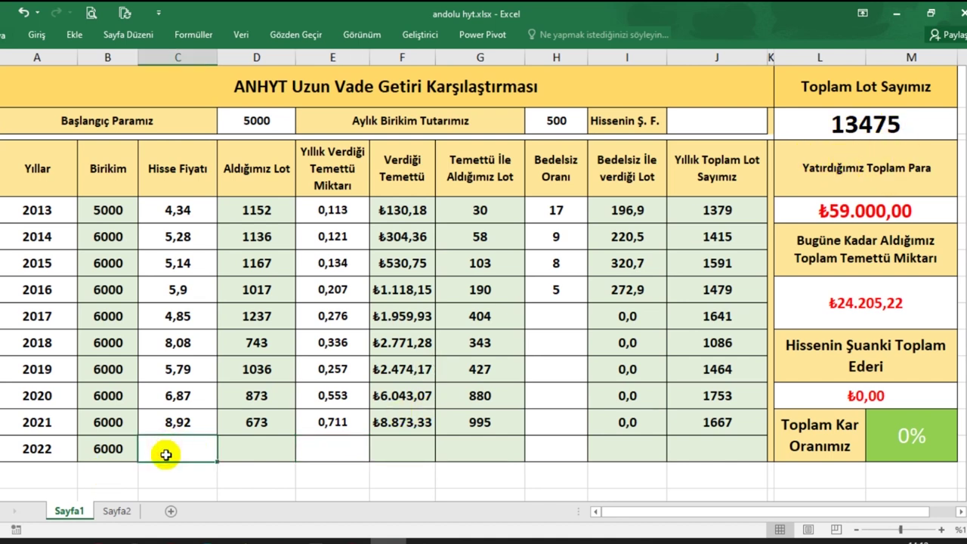
type("12,13")
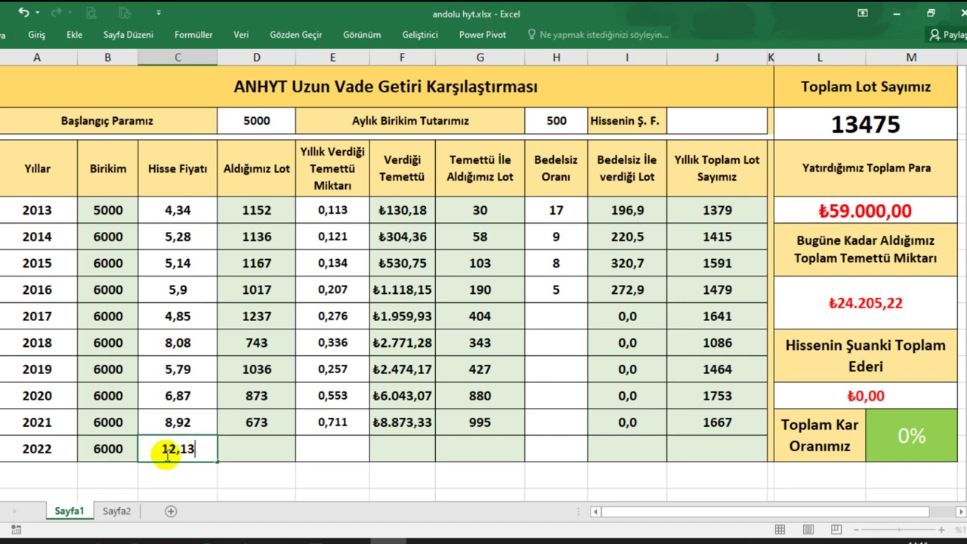
key("Return")
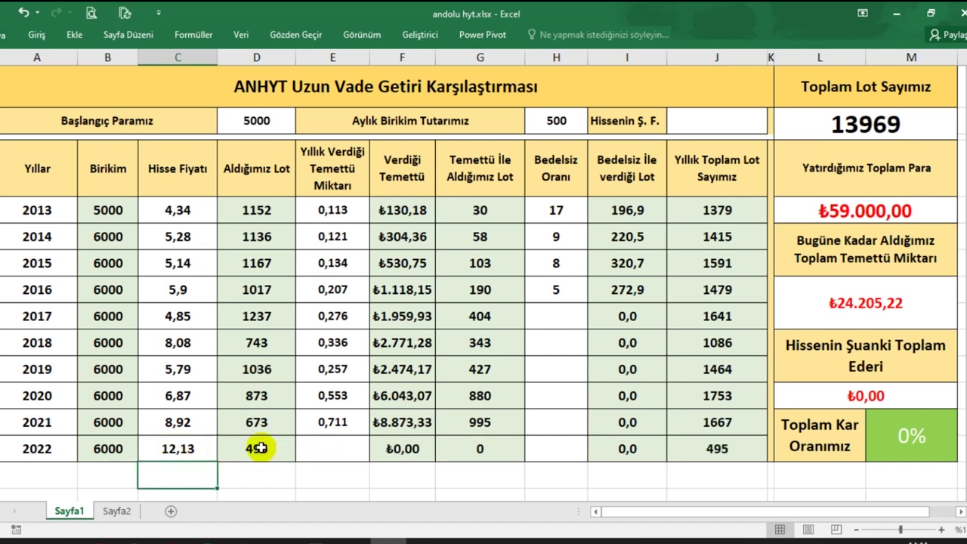
left_click(338, 449)
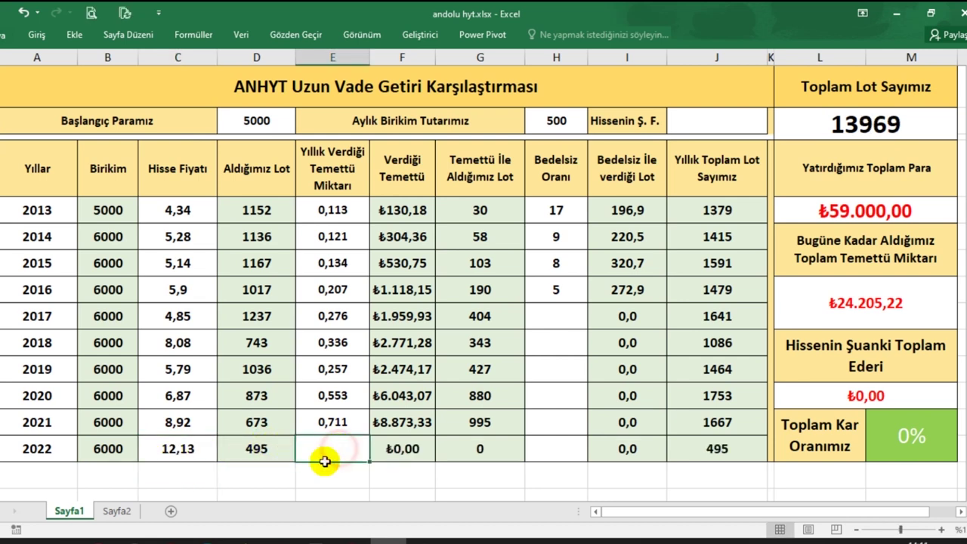
type("0,92")
key("Return")
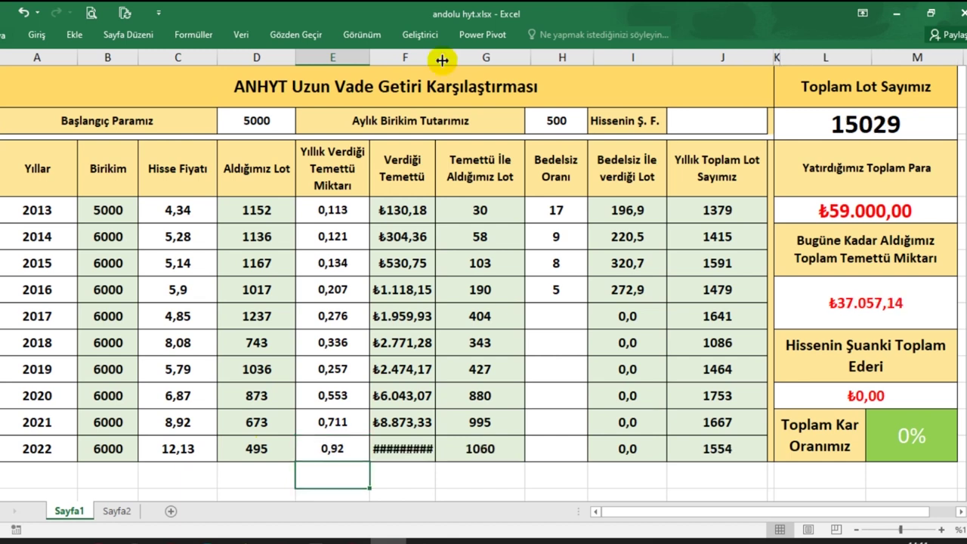
left_click_drag(442, 59, 451, 60)
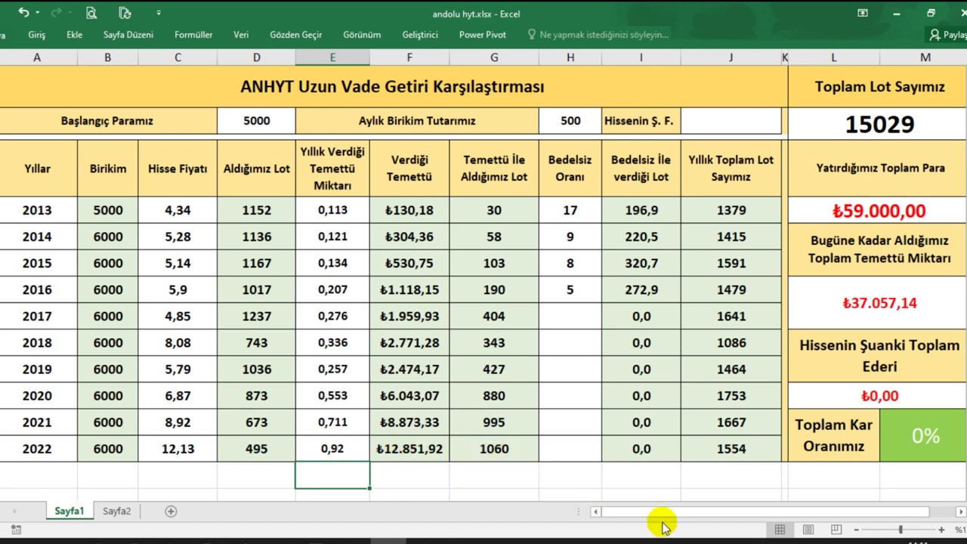
Set the current share price (Hissenin Ş. F.) above the table to 13,51
left_click(722, 123)
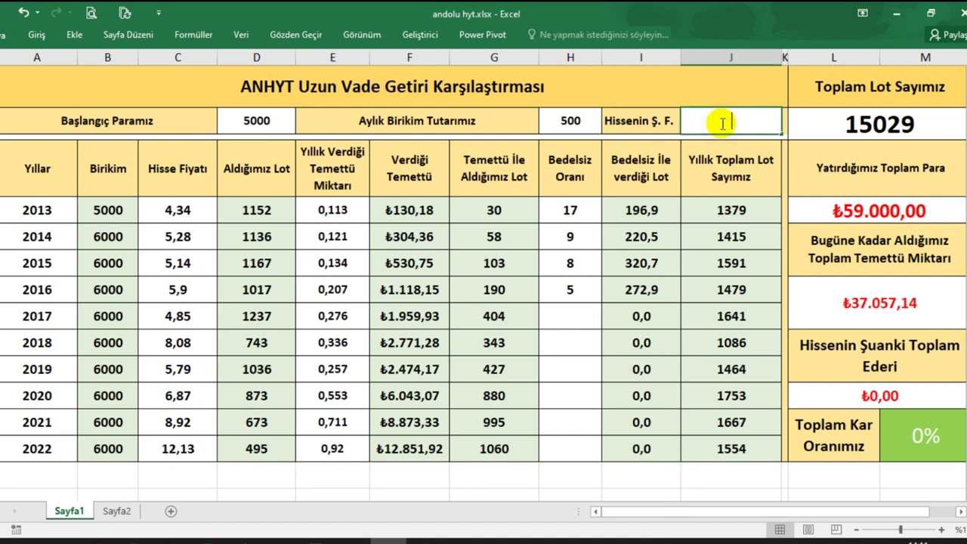
type("13,51")
key("Return")
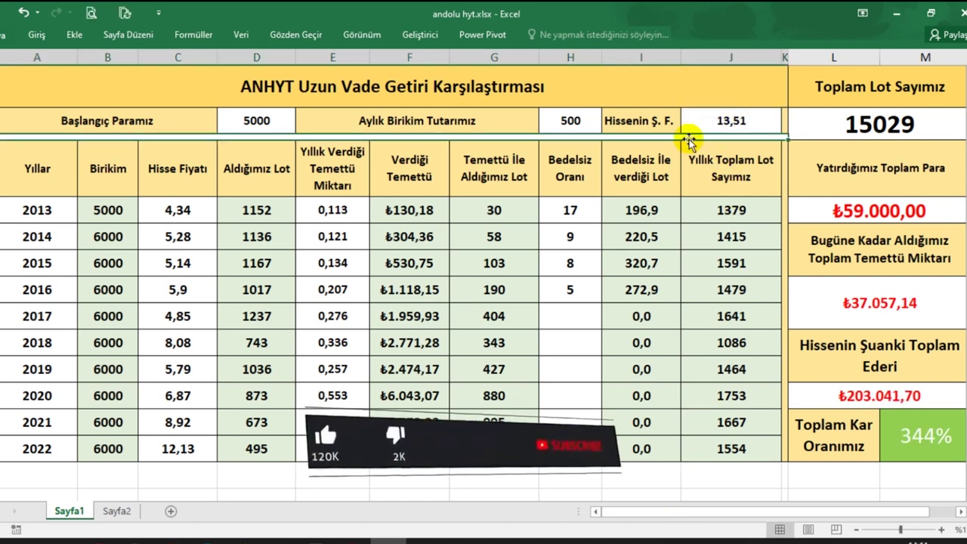